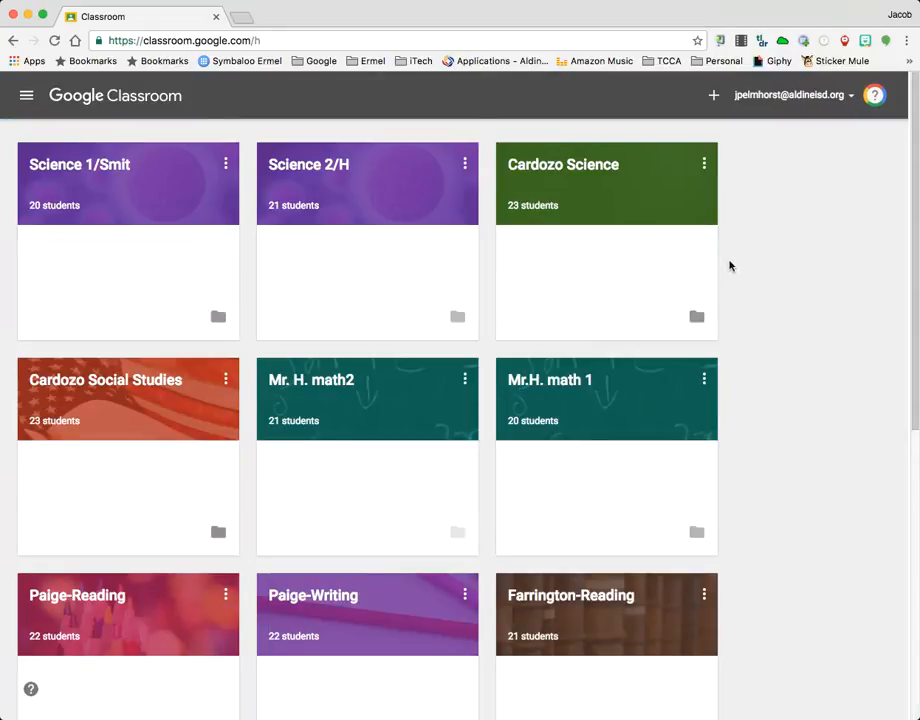
Look through the existing class cards and the options for joining or creating a class
scroll(828, 242, down, 5)
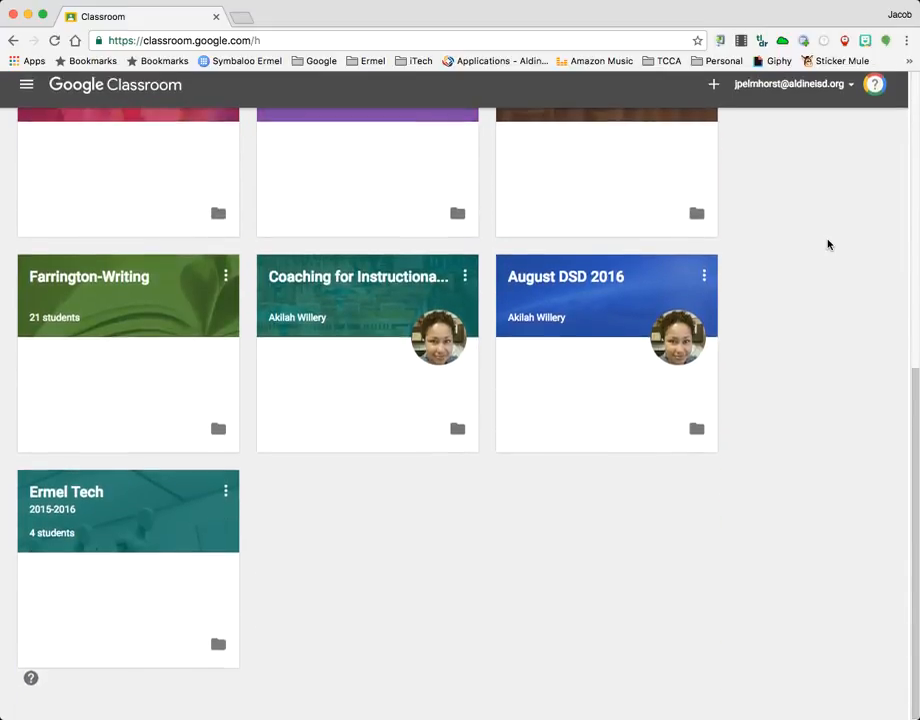
scroll(828, 244, up, 5)
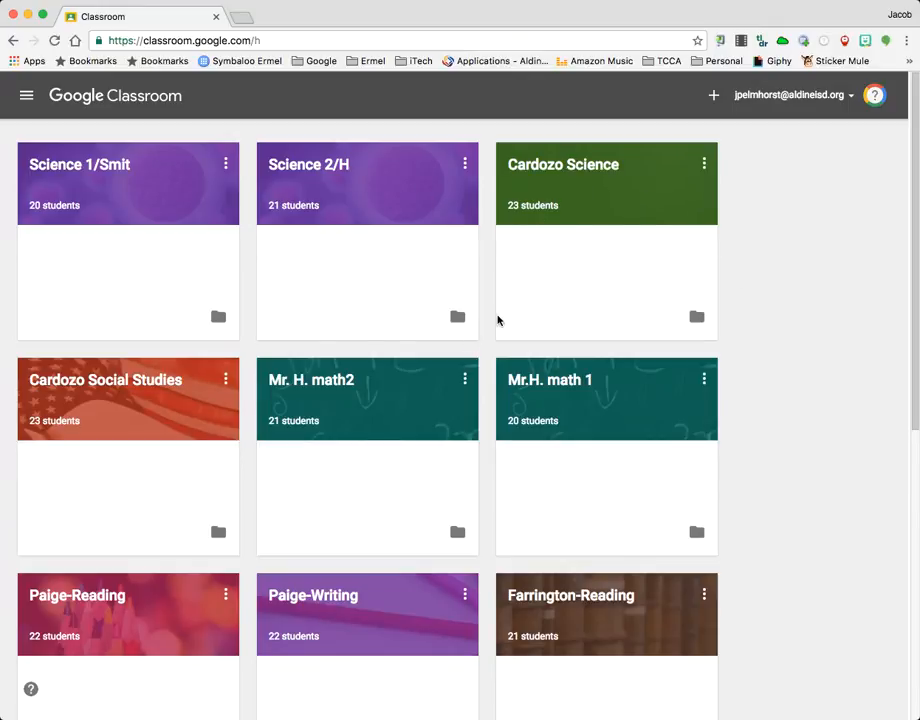
scroll(489, 320, down, 3)
scroll(488, 322, down, 5)
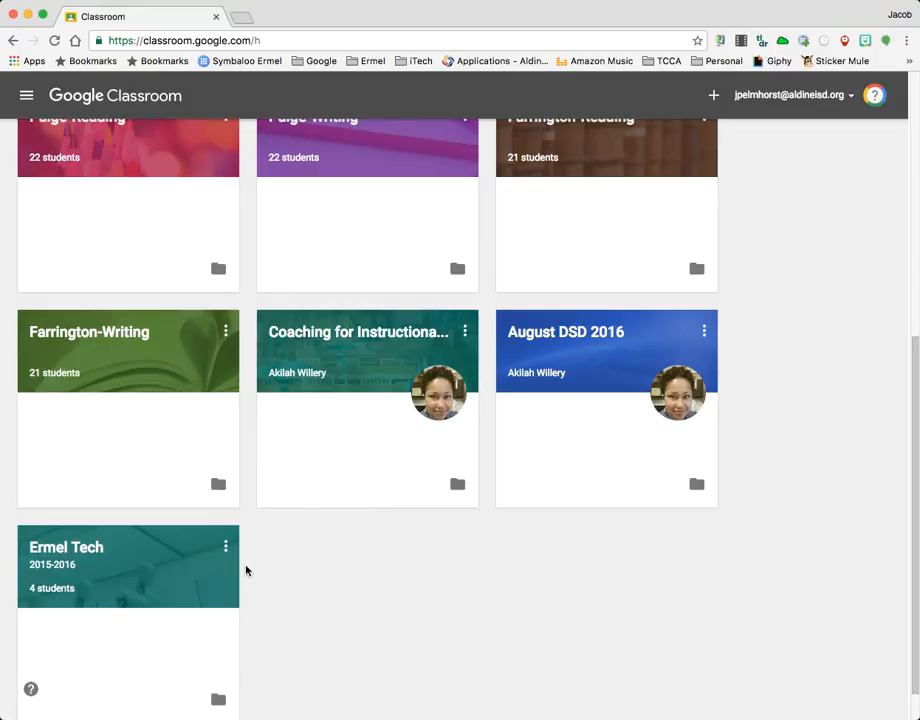
scroll(538, 405, up, 5)
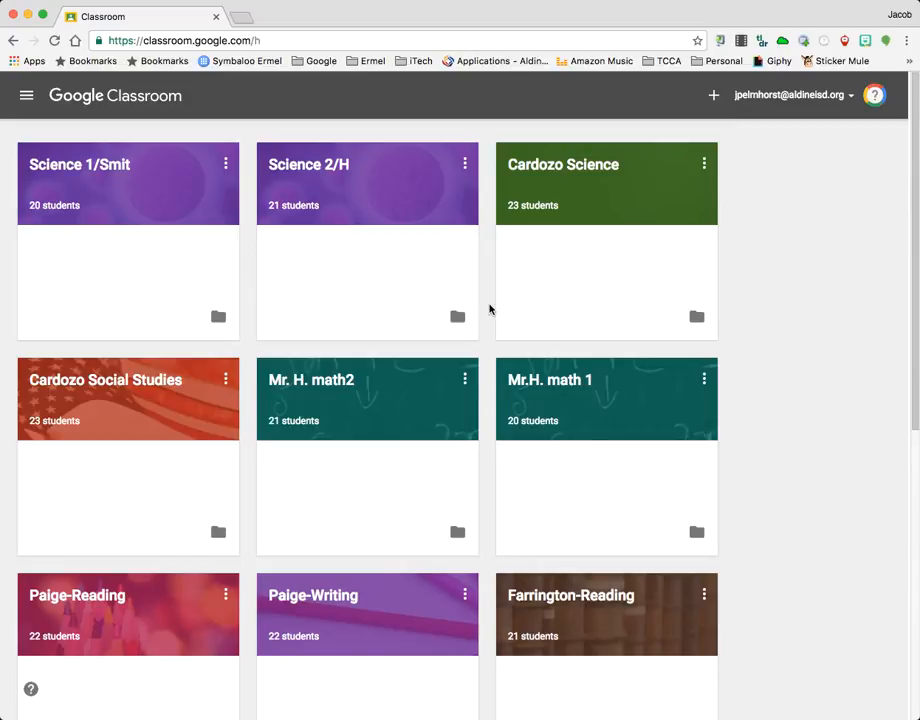
scroll(484, 266, down, 1)
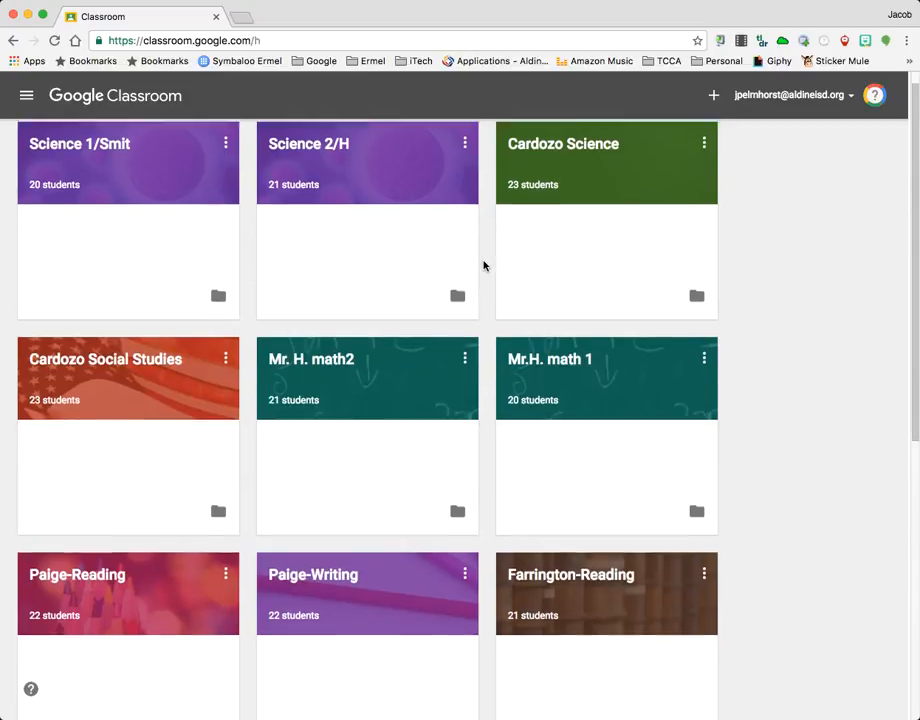
scroll(484, 266, up, 1)
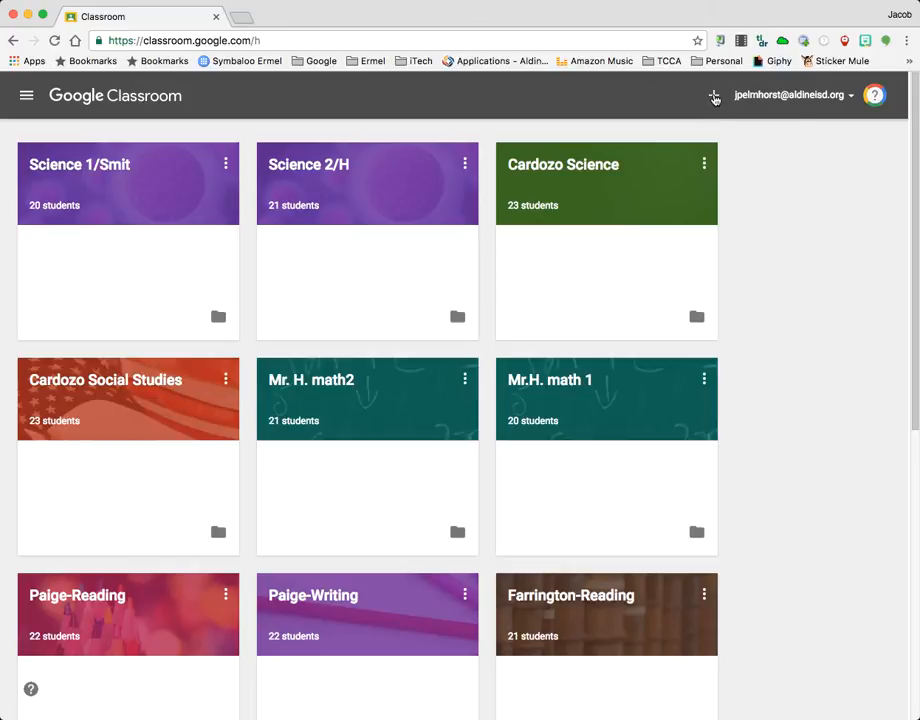
click(714, 98)
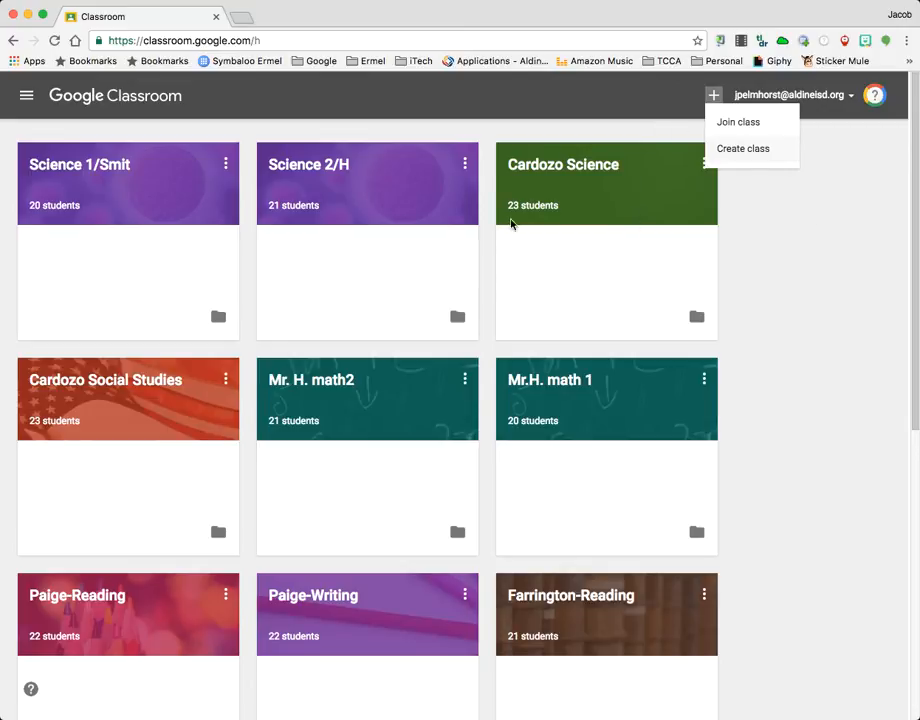
click(461, 274)
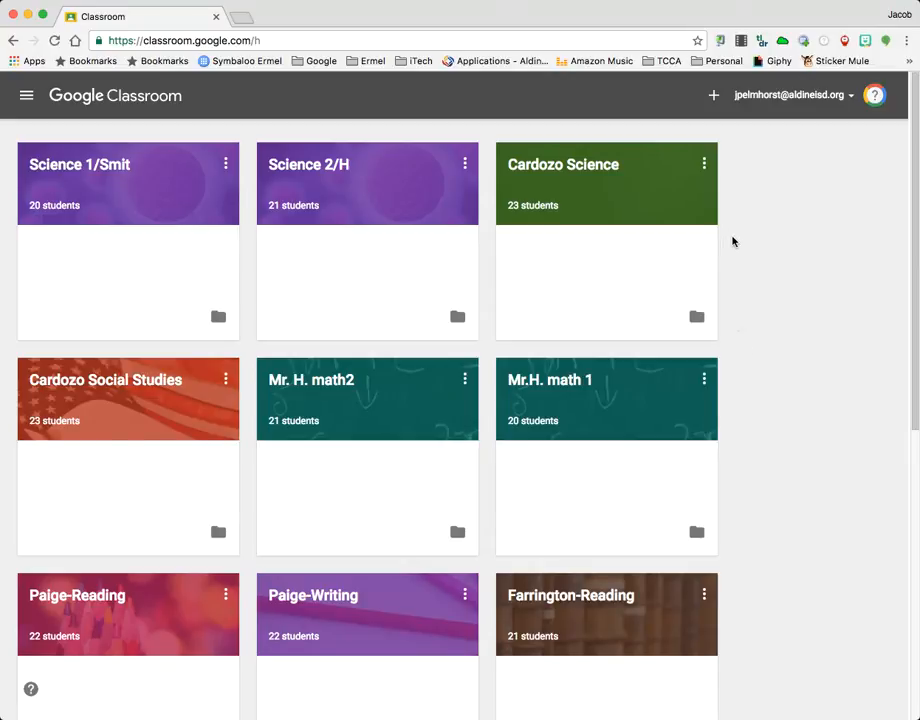
Start creating a new class and name it "Practice Classroom", leaving the section blank
click(713, 95)
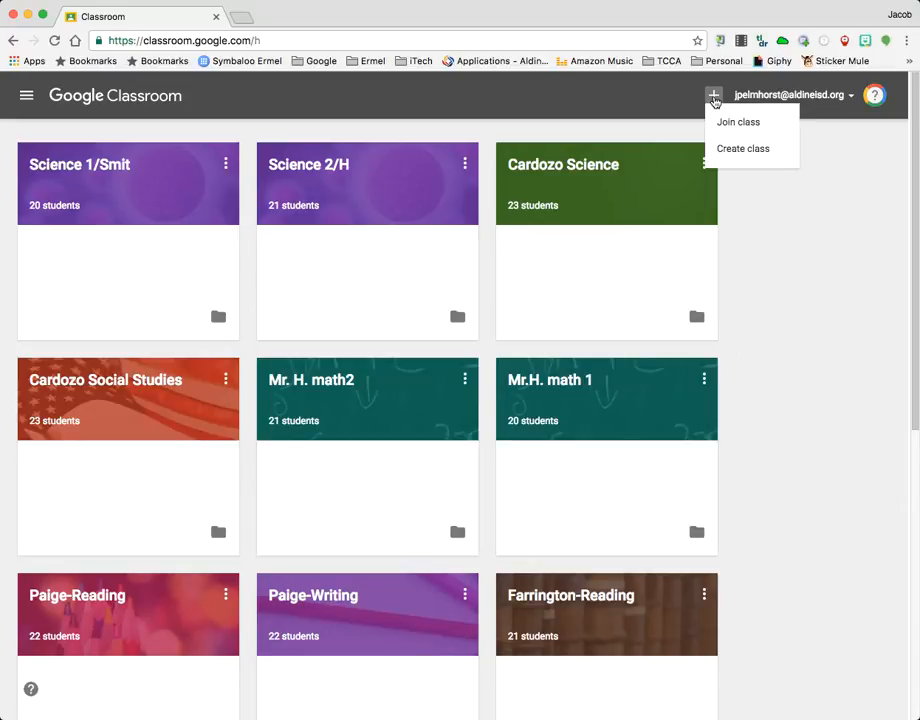
click(733, 150)
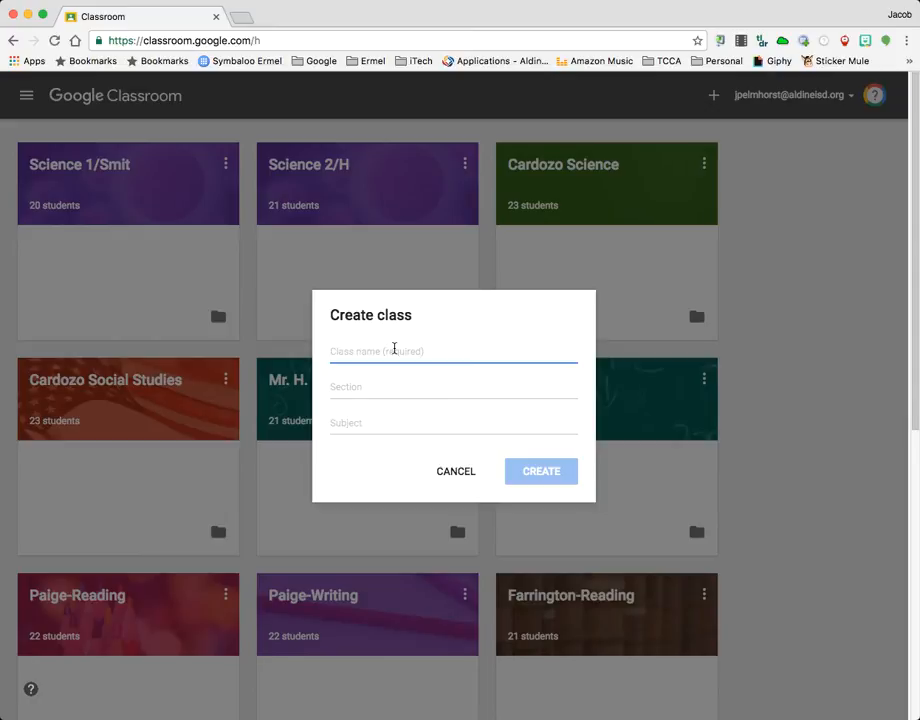
text(Practice)
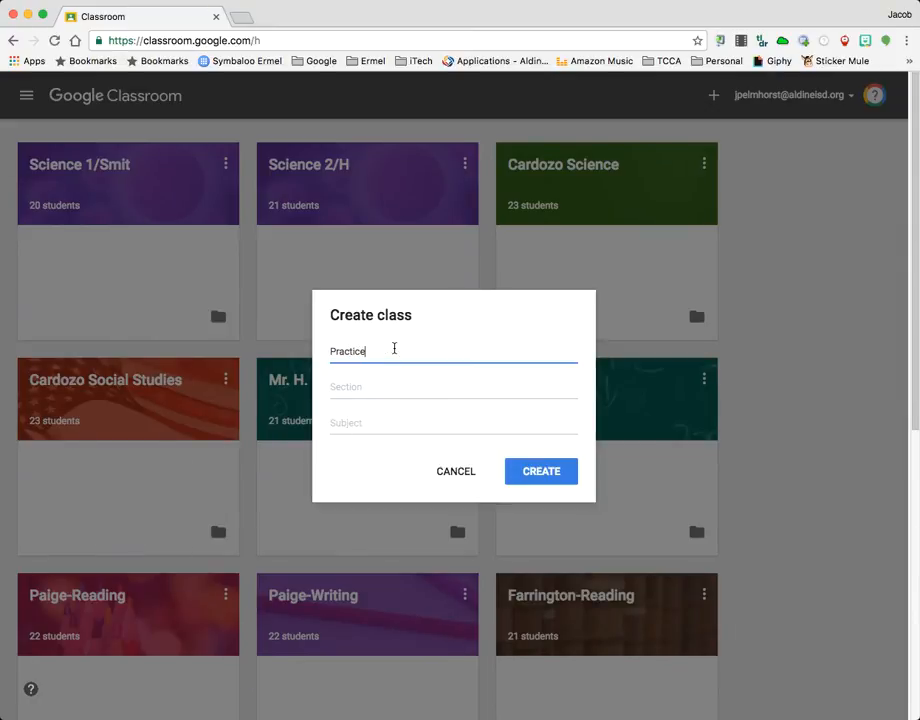
text( Classroom)
click(382, 389)
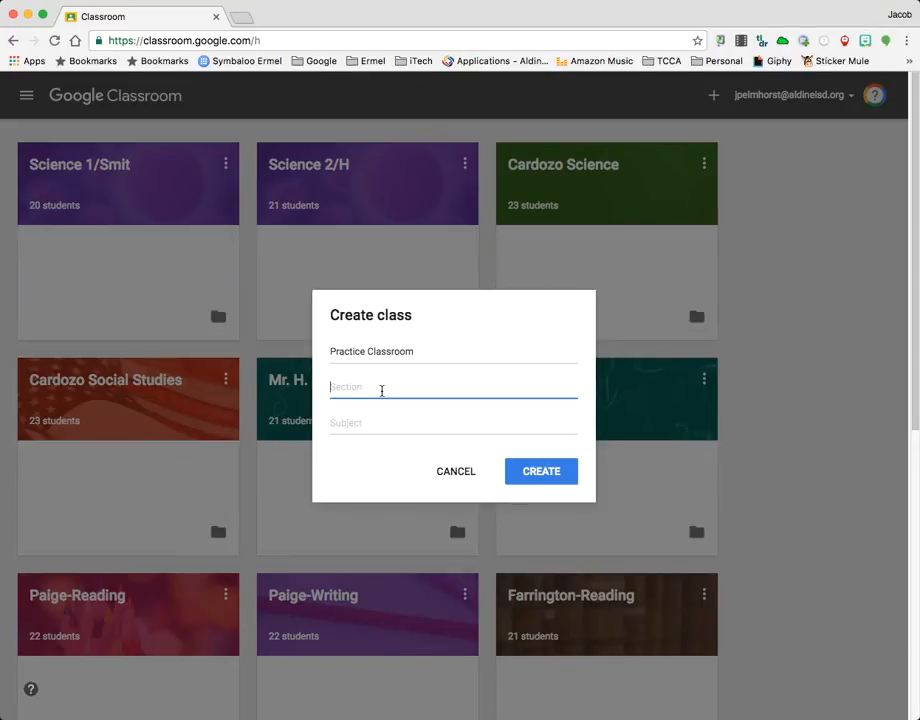
Set the new class's subject to the suggested "Math Department (Professional Development)"
click(359, 426)
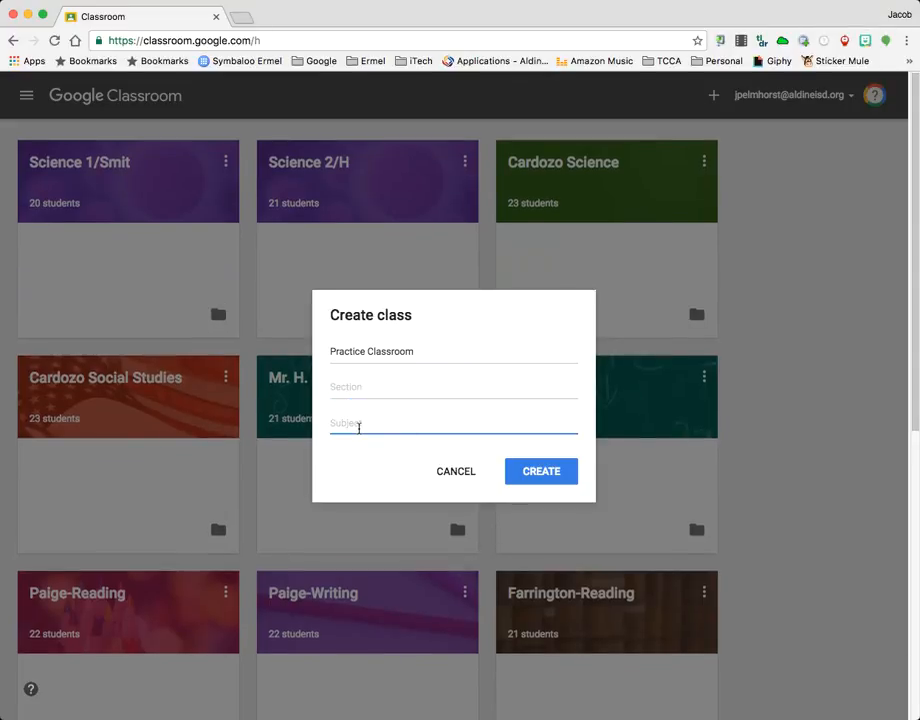
text(Math)
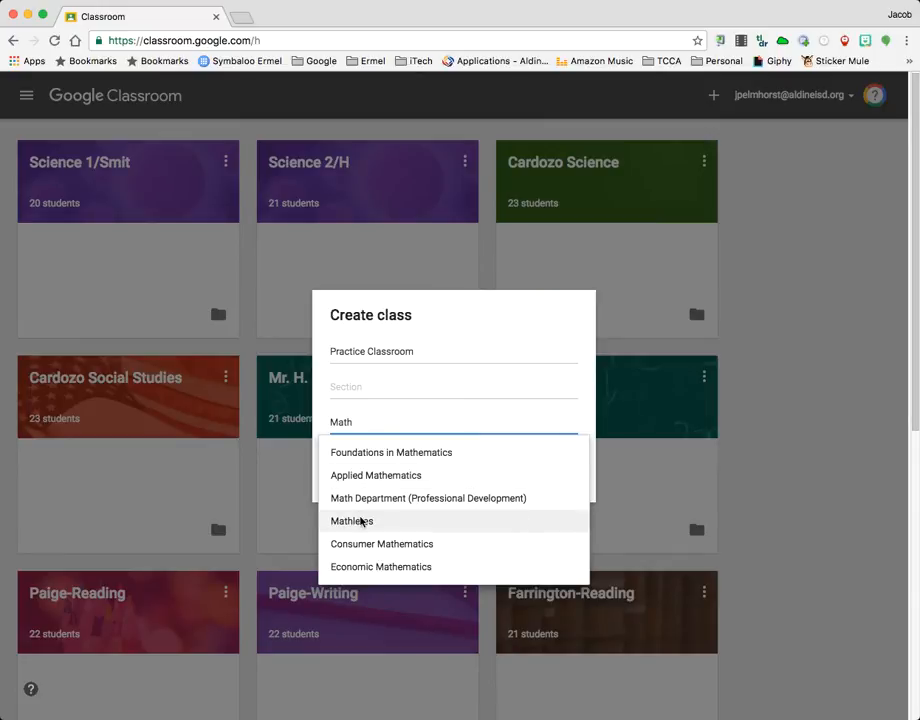
click(378, 500)
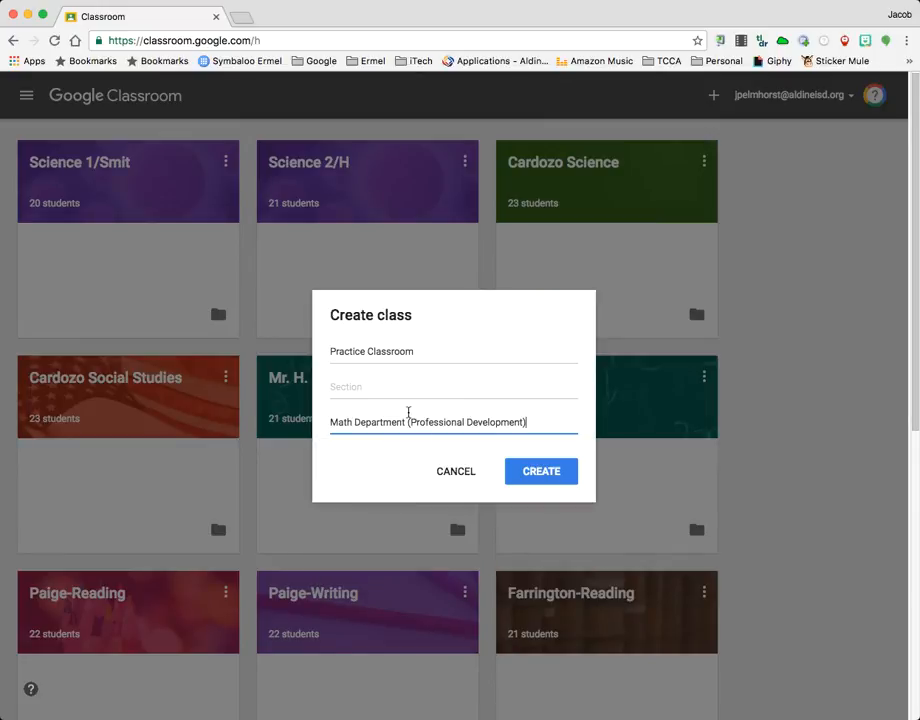
Replace the subject with plain "Math" and create the class
drag(543, 420, 320, 419)
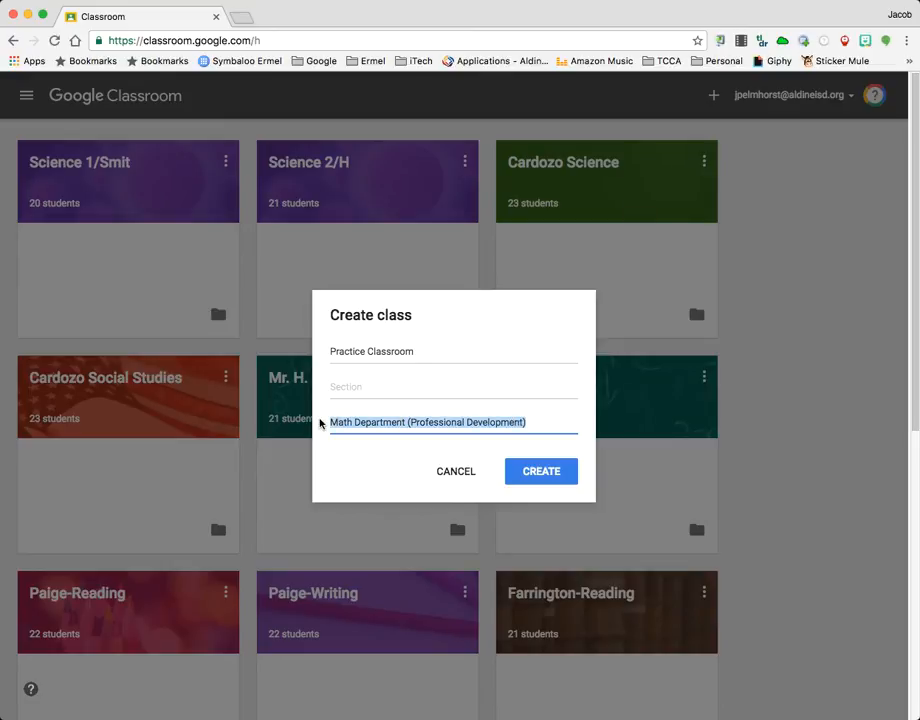
text(Math)
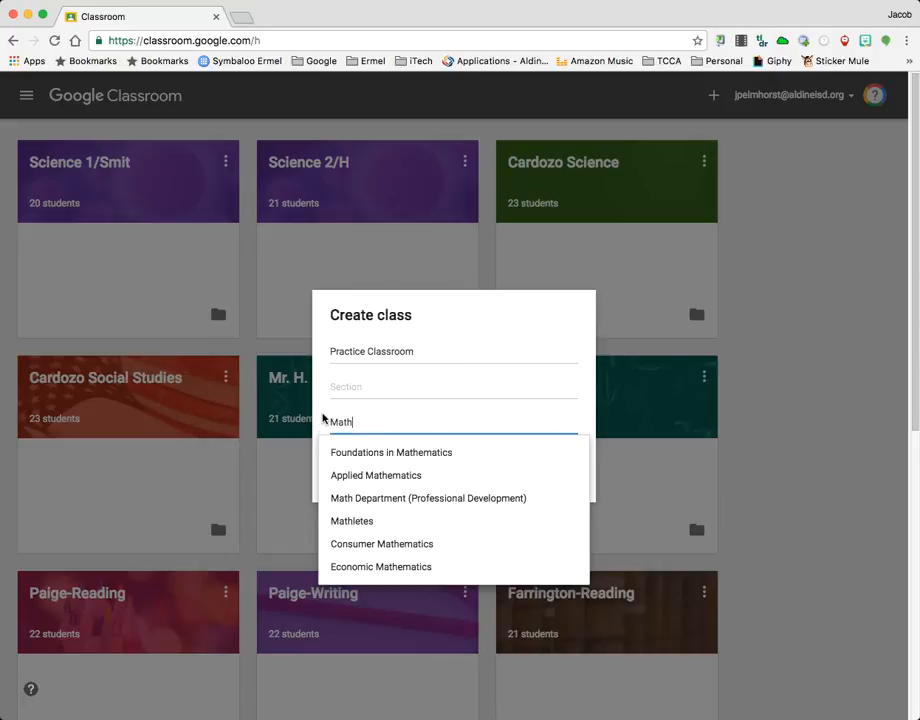
click(322, 418)
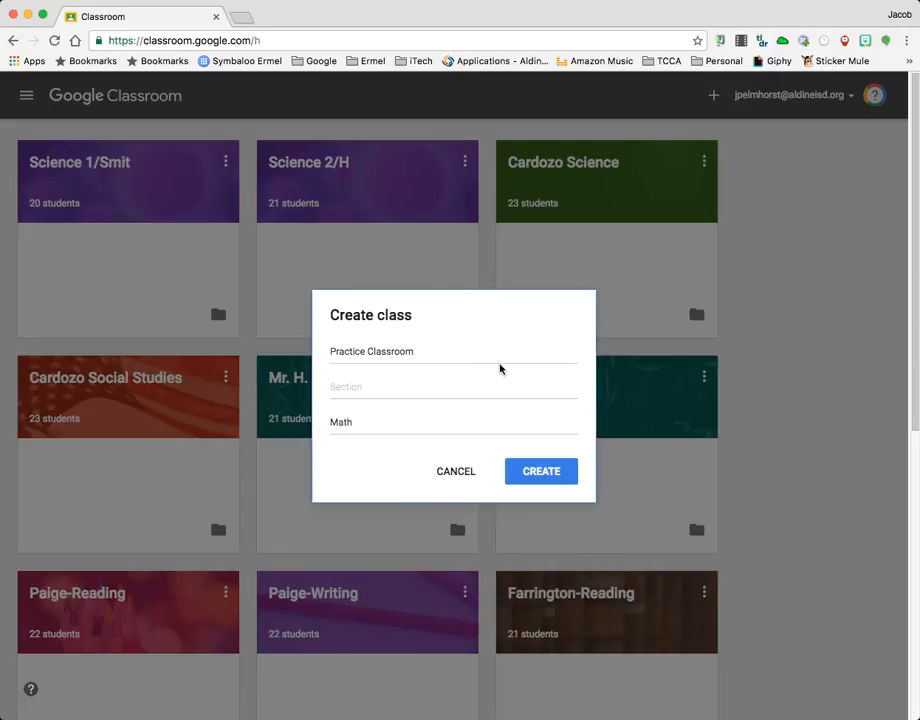
click(545, 478)
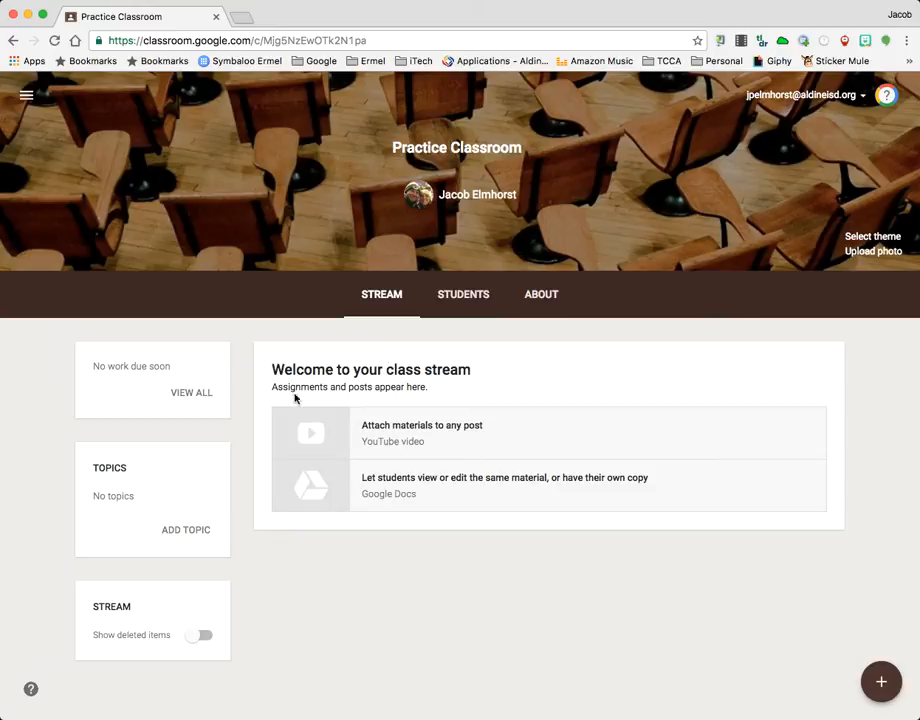
View the class's student page and examine the options for who can post and comment
click(459, 298)
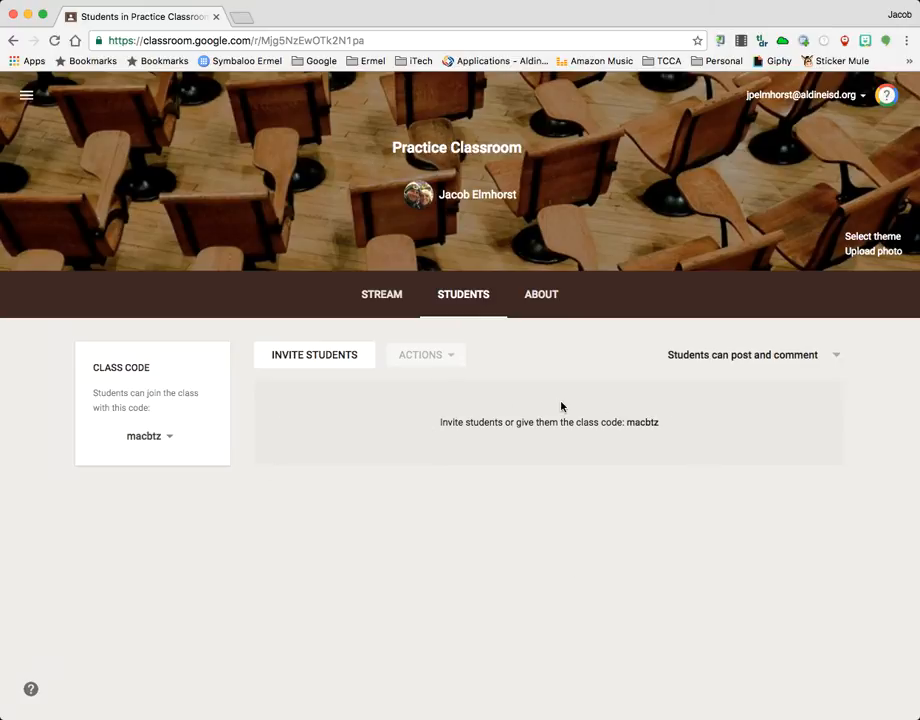
click(837, 358)
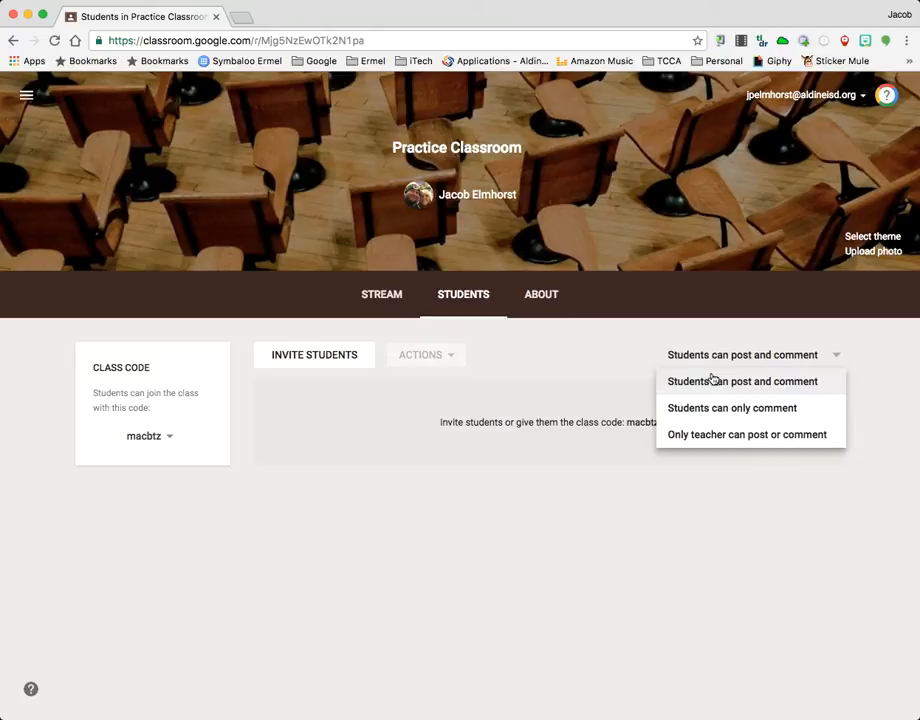
click(582, 360)
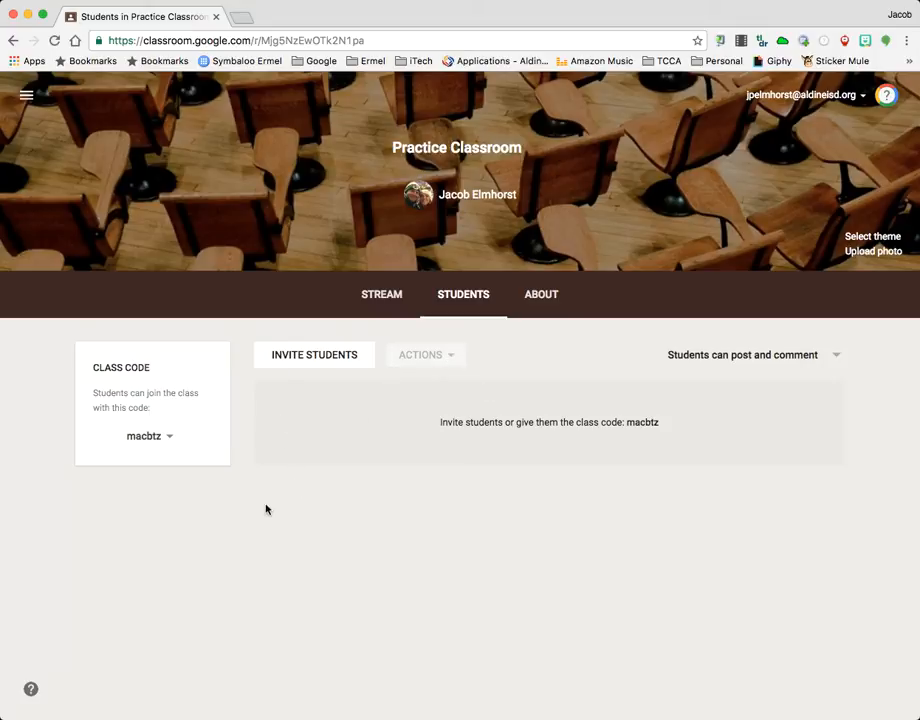
Start a new class material titled "BrainPOP" on the class's About page
click(541, 298)
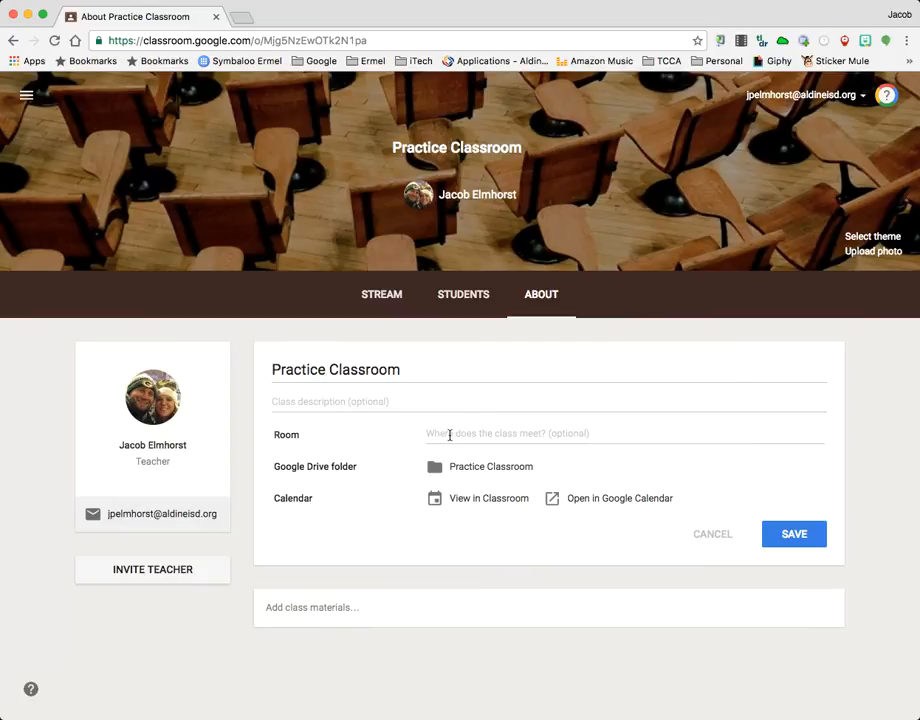
click(493, 433)
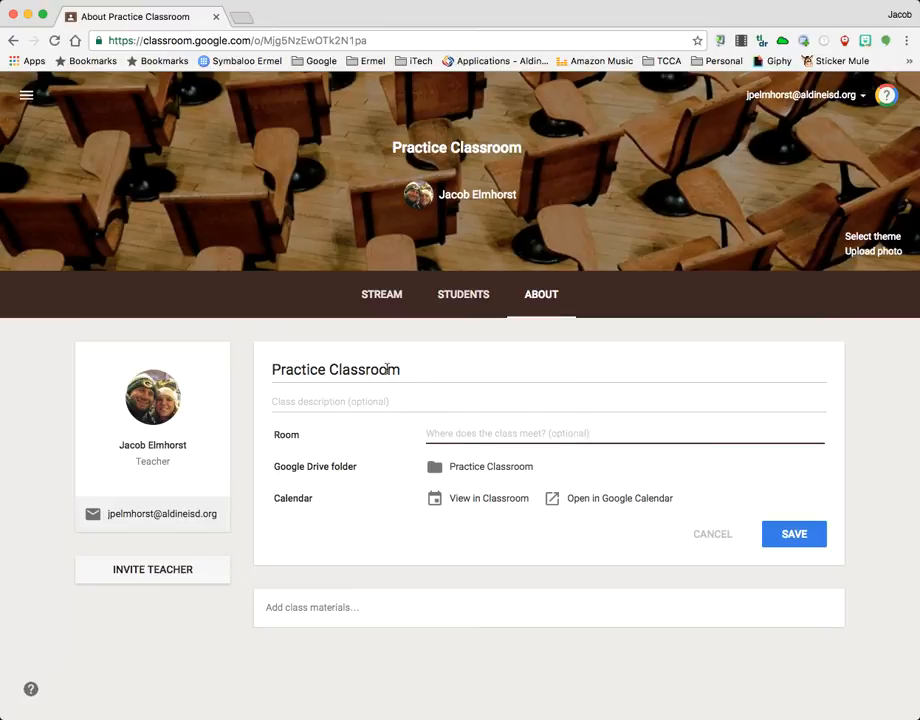
click(312, 610)
scroll(497, 549, down, 1)
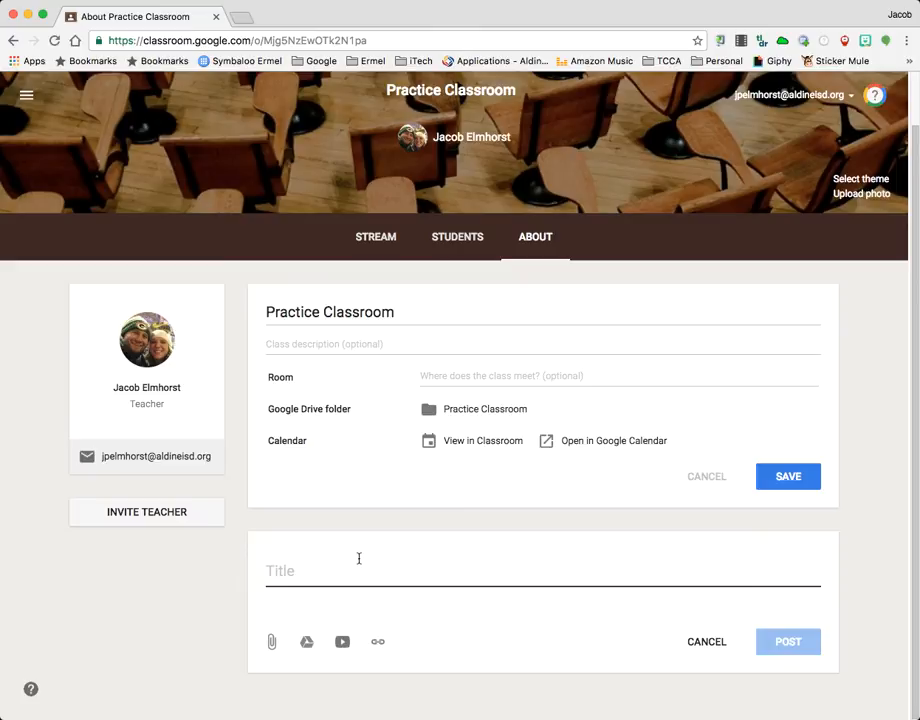
text(BrainPOP)
Search for brainpop in a new browser tab, open the BrainPOP website and copy its address
click(240, 18)
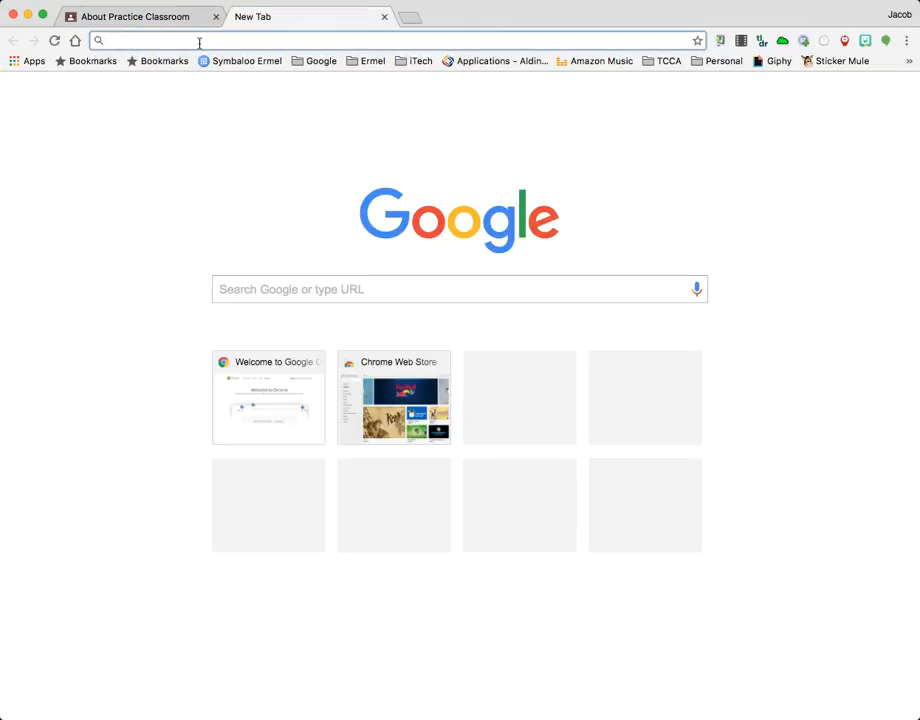
text(brainpop)
key(Return)
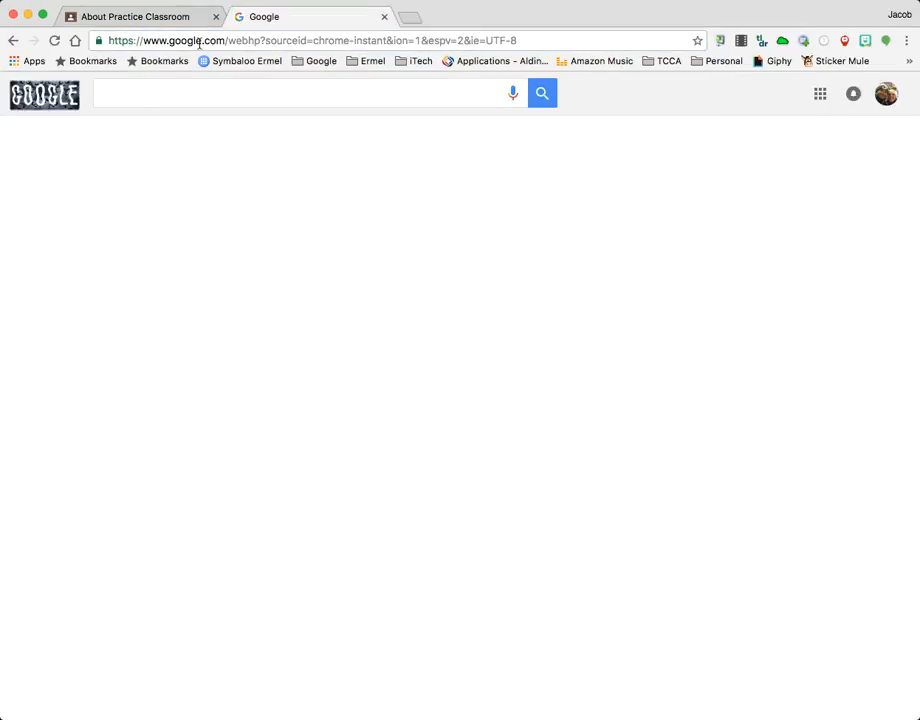
click(135, 205)
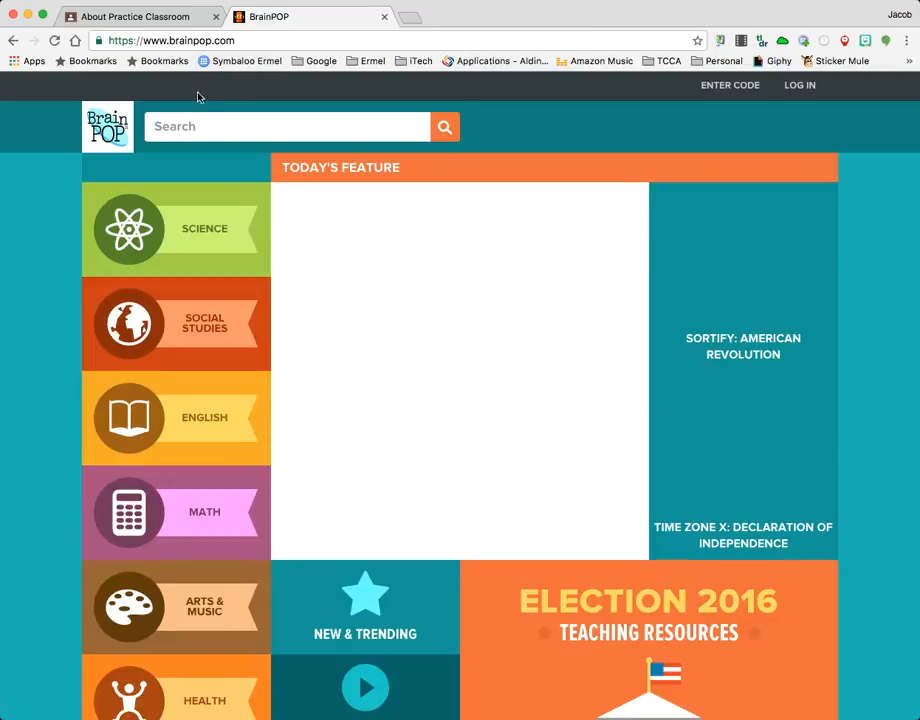
click(171, 41)
key(super+c)
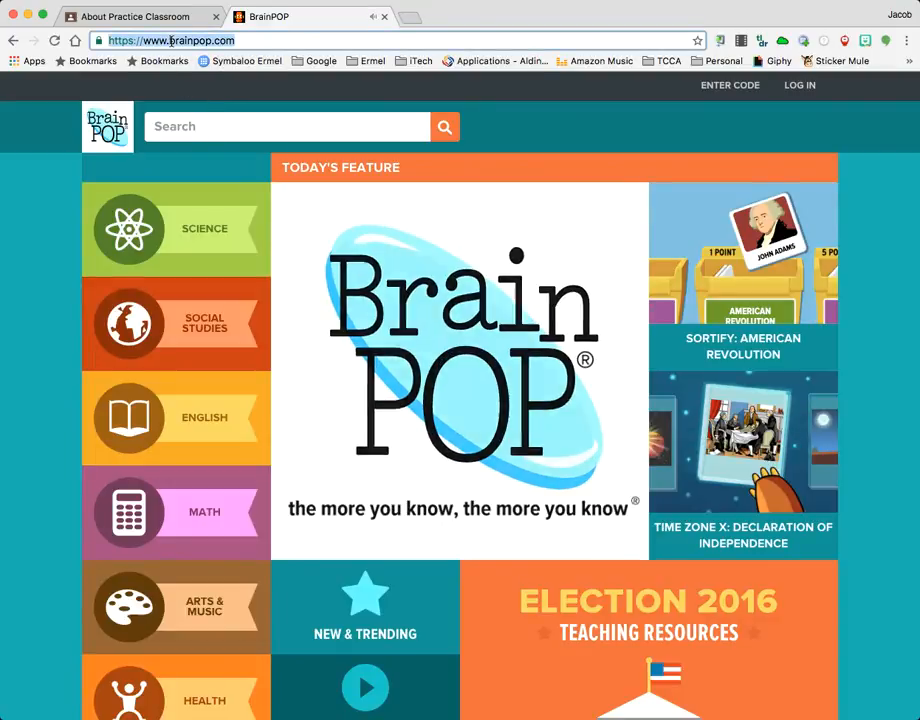
click(125, 16)
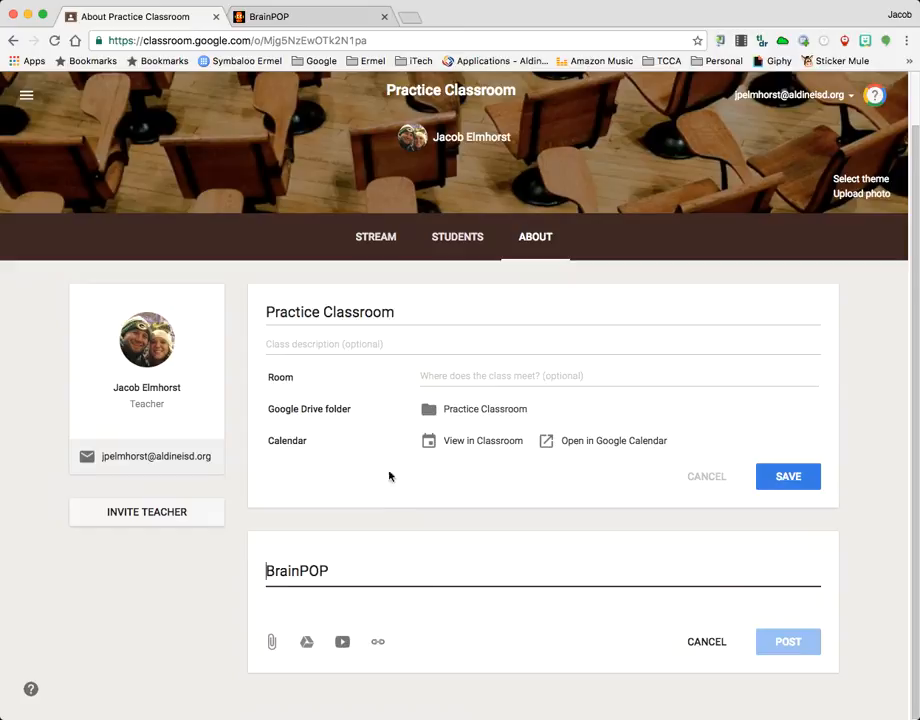
click(378, 642)
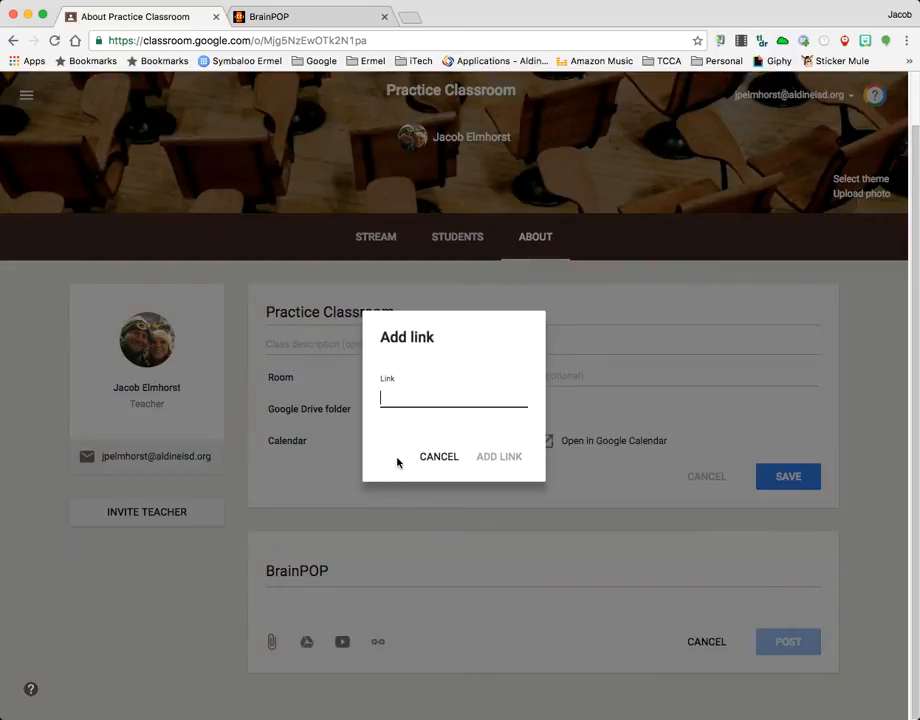
key(super+v)
click(497, 457)
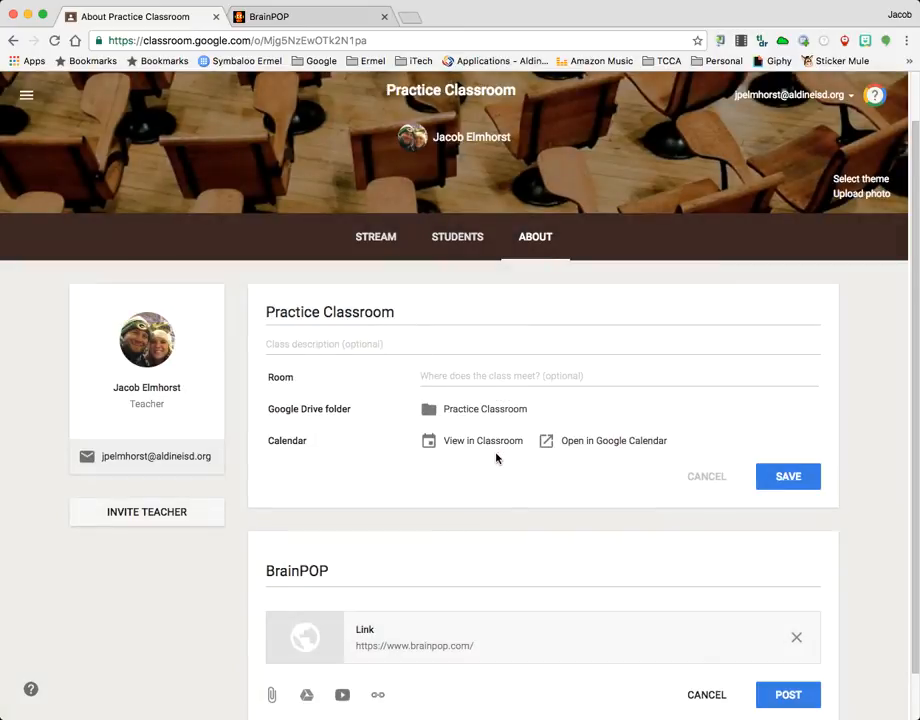
scroll(437, 443, down, 2)
click(785, 641)
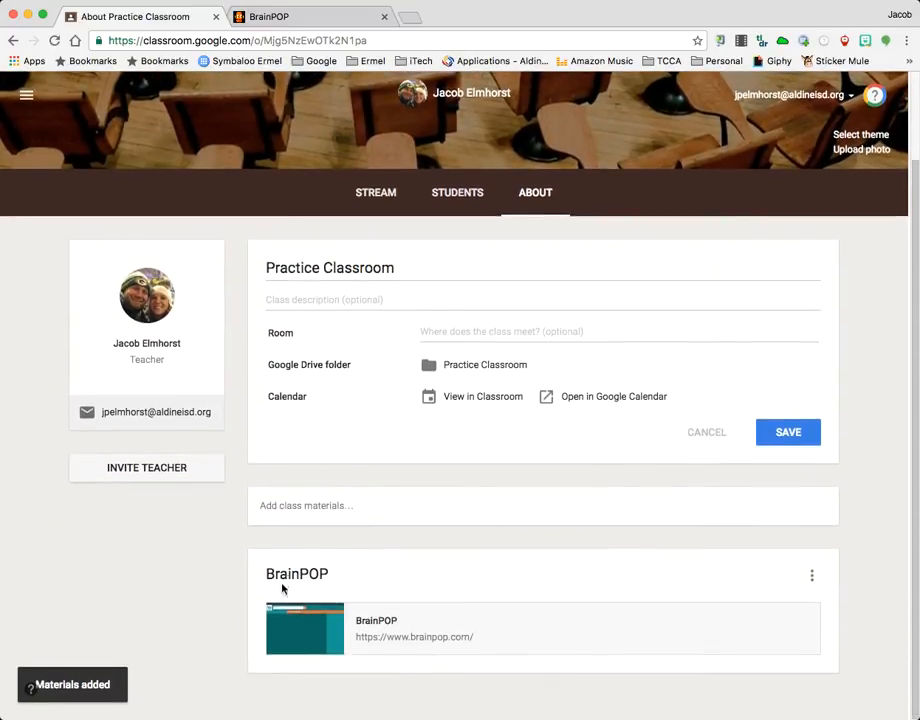
scroll(540, 190, up, 2)
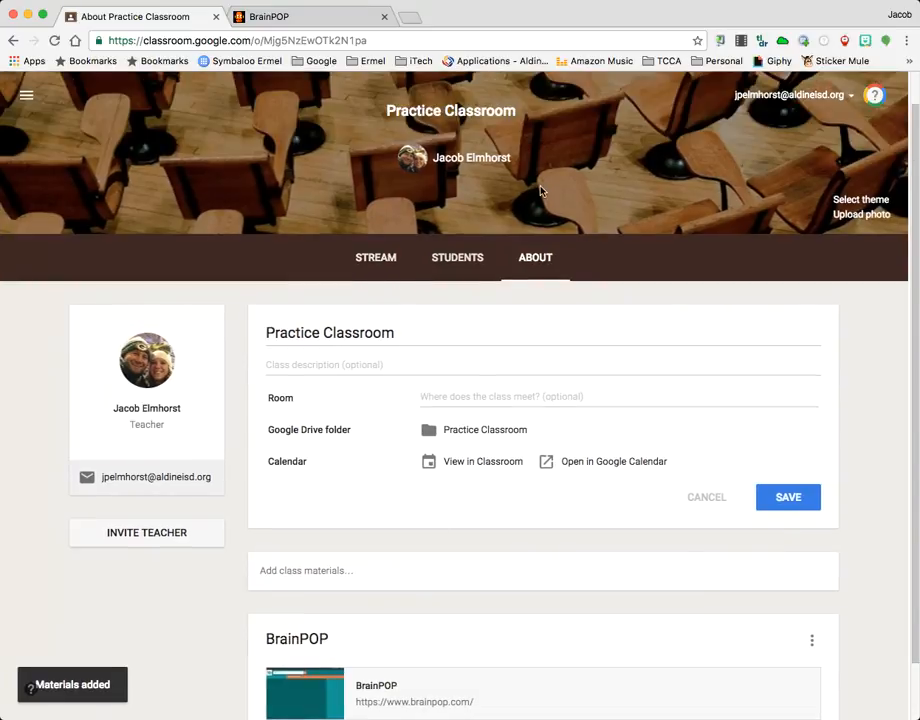
scroll(413, 620, down, 2)
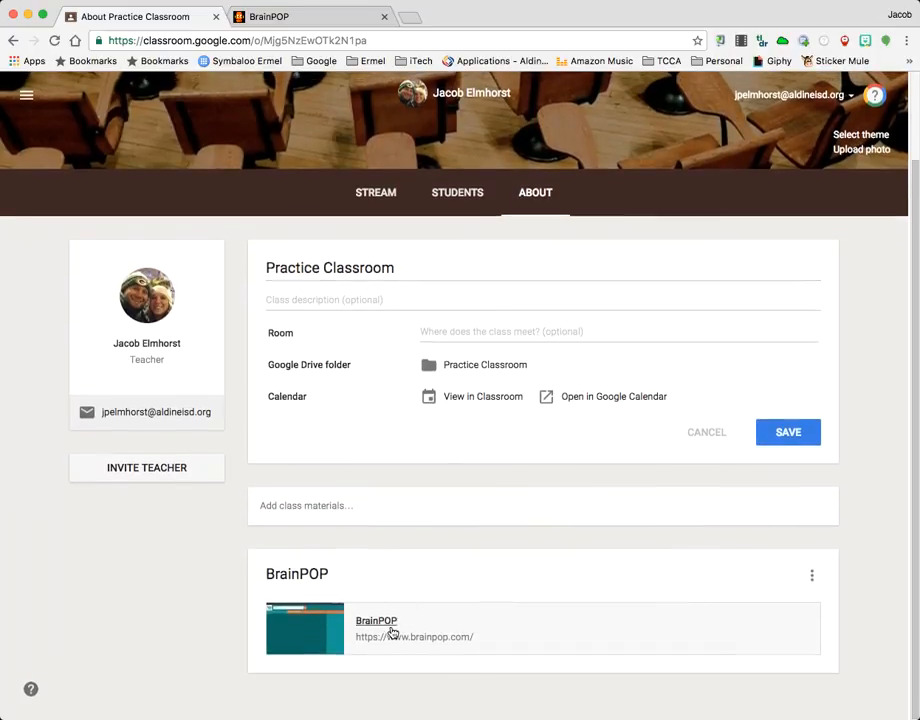
Open the teacher's iTech-E website in a new browser tab, follow its Symbaloo link and select that page's address for copying
click(408, 18)
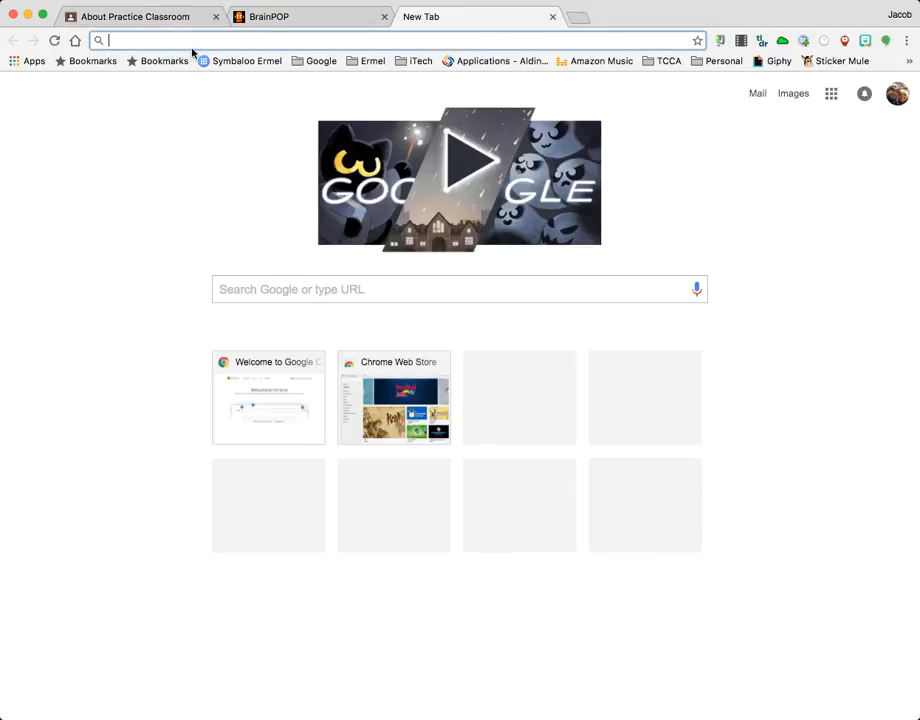
text(jelmhorst.com)
key(Return)
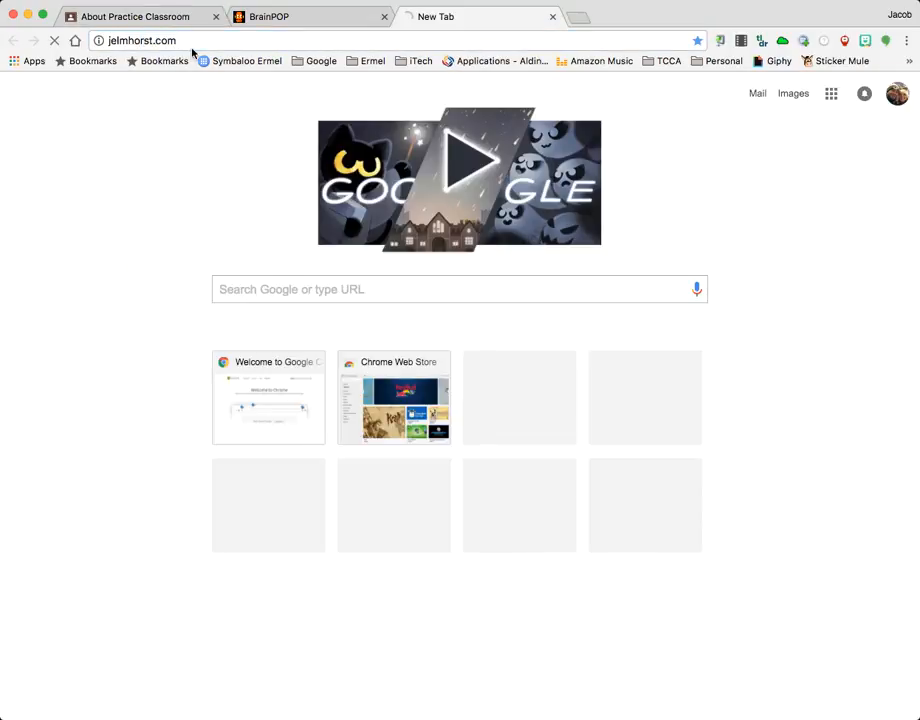
scroll(446, 248, down, 15)
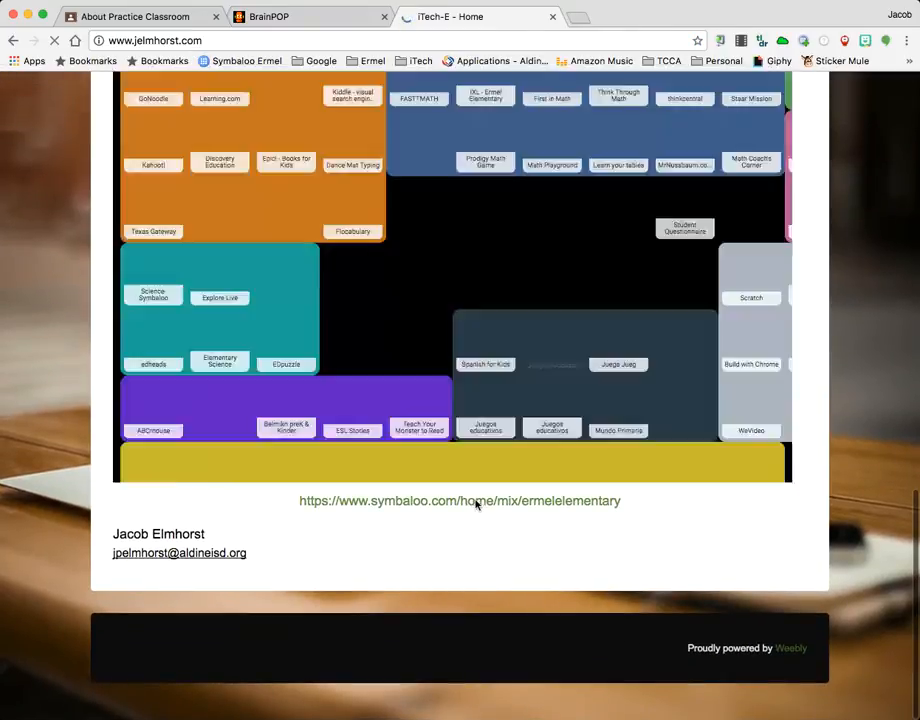
click(478, 499)
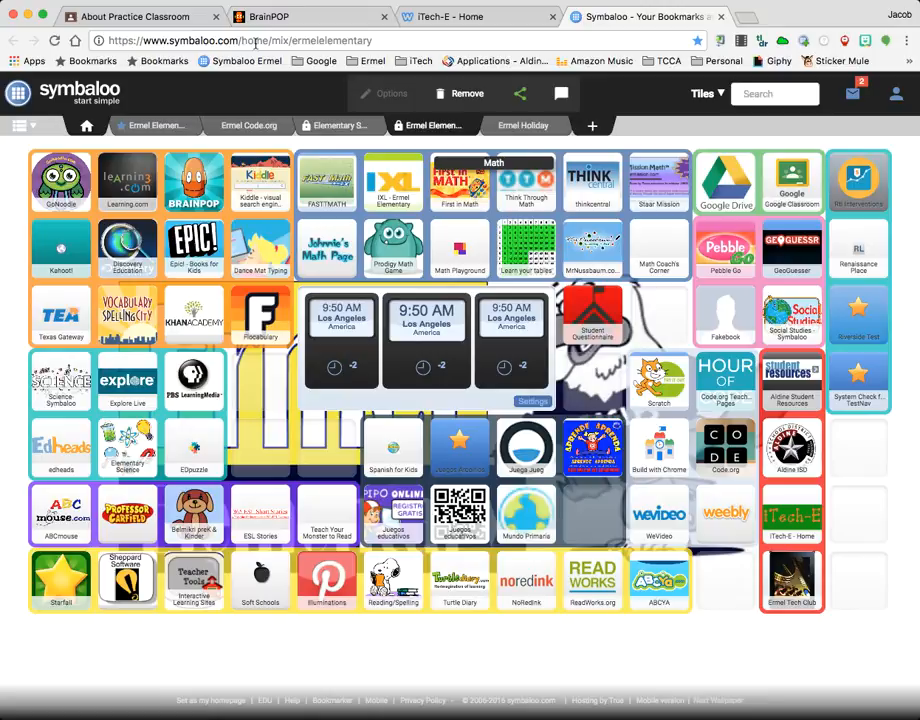
click(256, 41)
key(cmd+c)
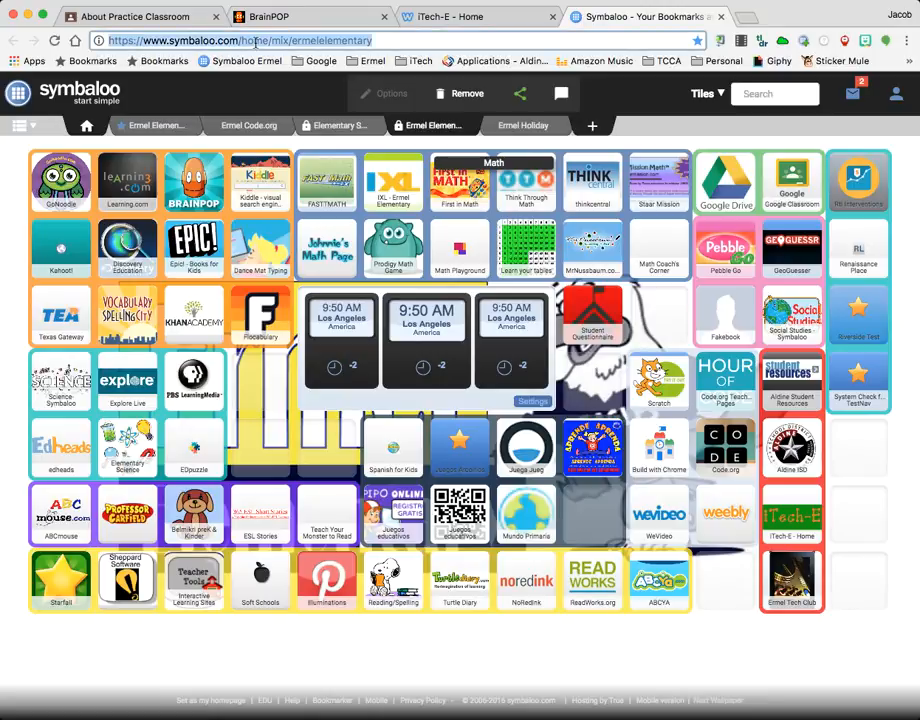
click(157, 20)
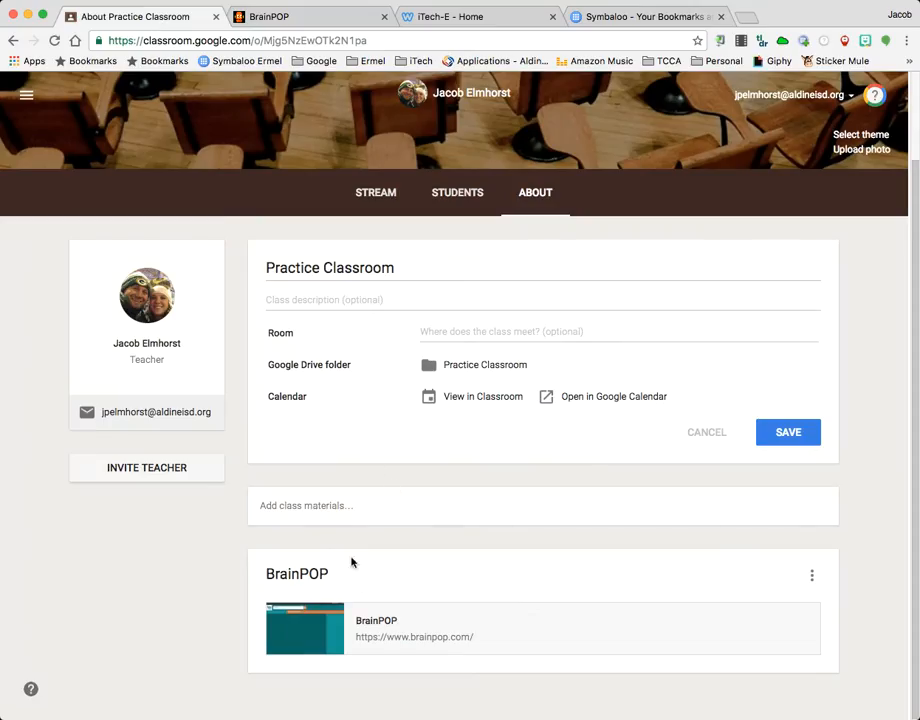
click(345, 506)
text(Symbaloo)
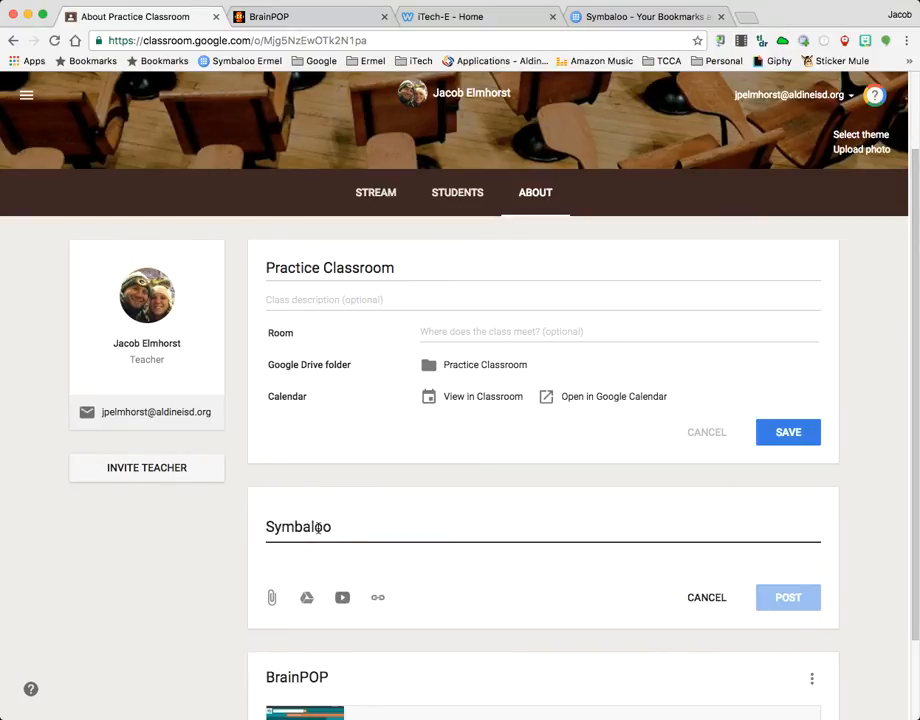
click(378, 597)
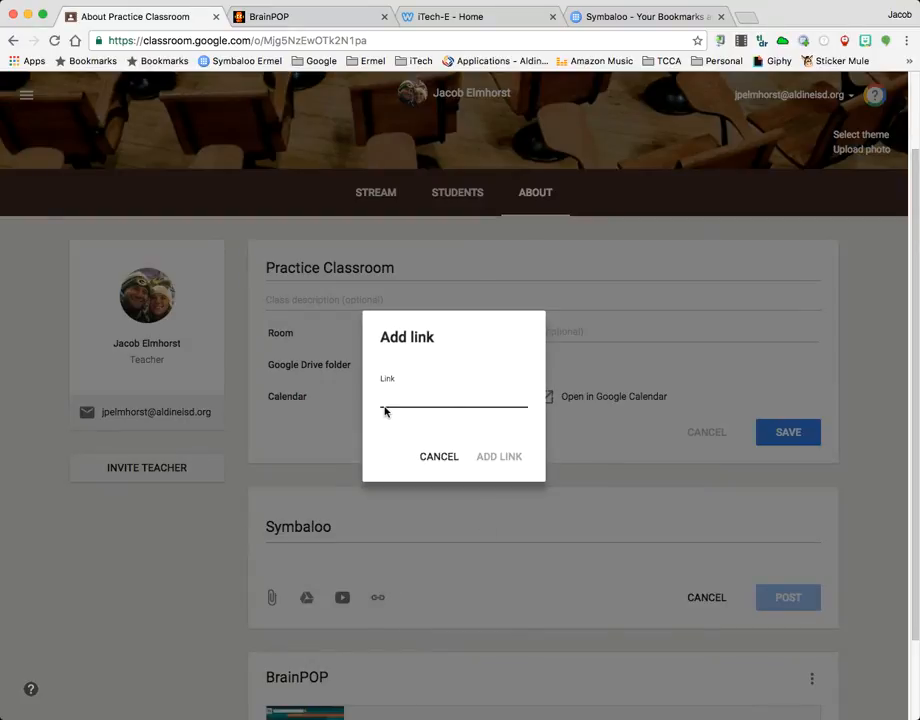
key(cmd+v)
click(505, 460)
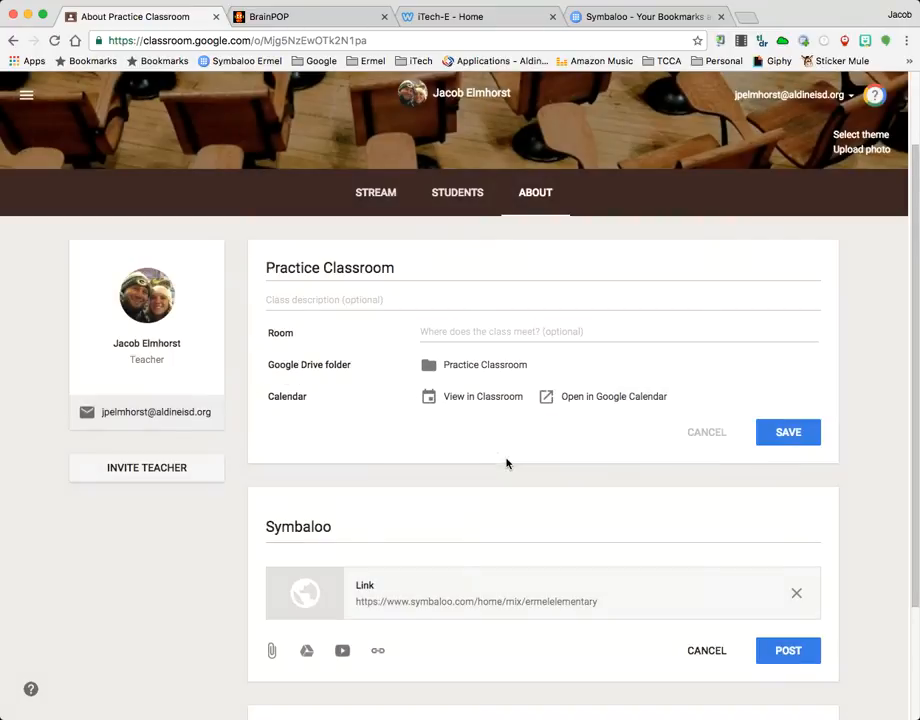
scroll(495, 458, down, 3)
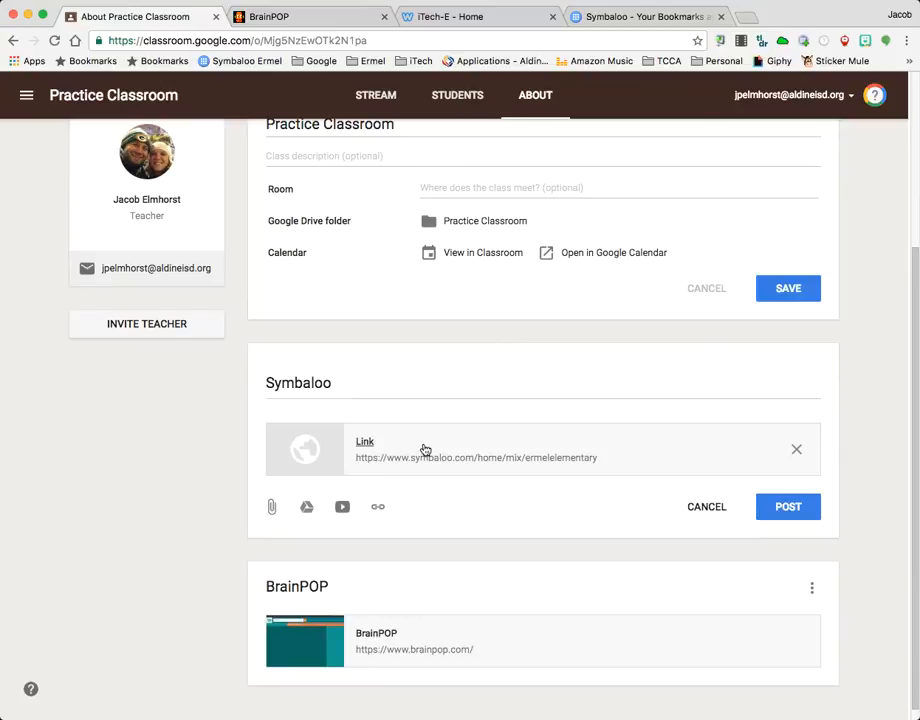
scroll(431, 448, down, 1)
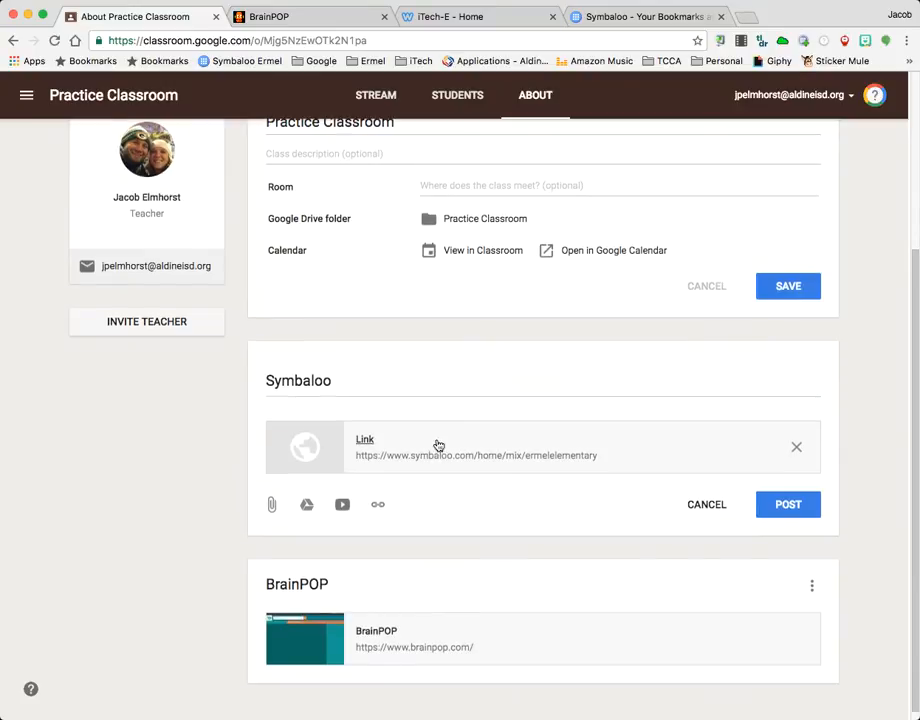
click(788, 506)
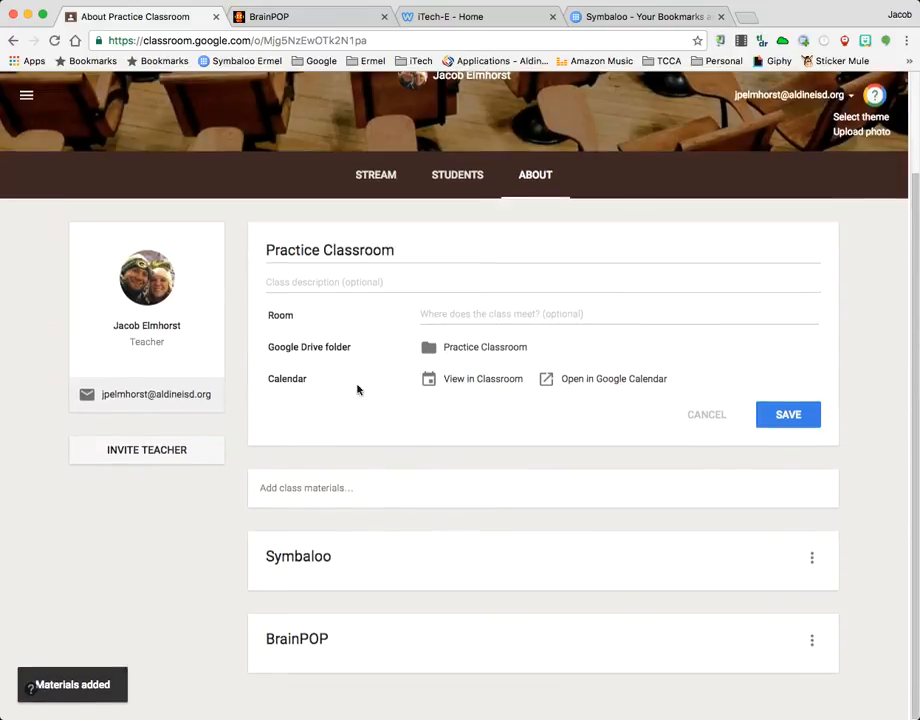
Open the Symbaloo material for editing, review its title, link and attachment options, and close it without saving
scroll(422, 602, down, 2)
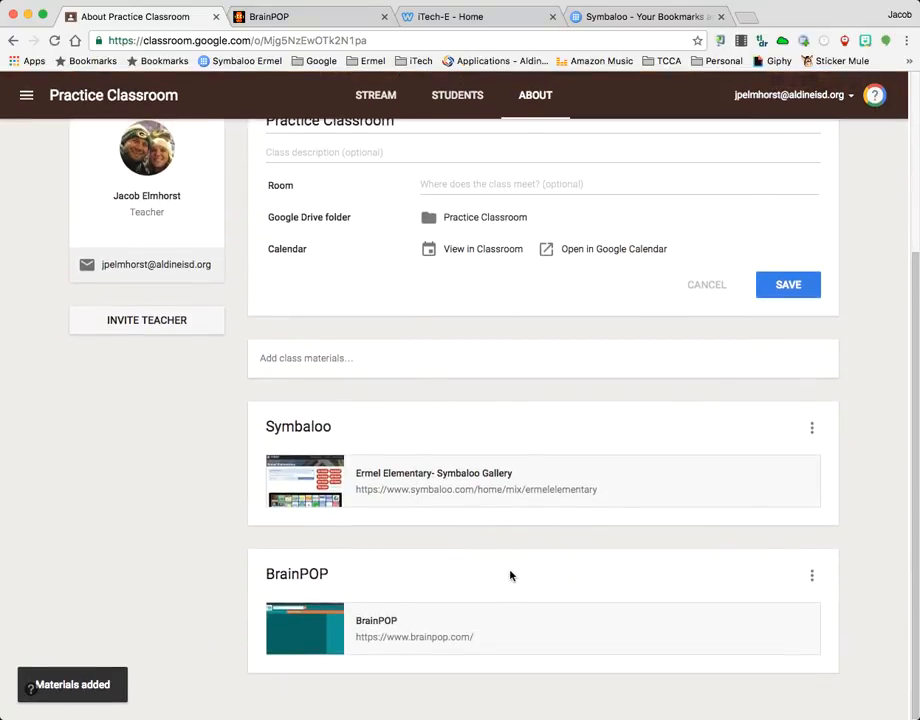
click(812, 427)
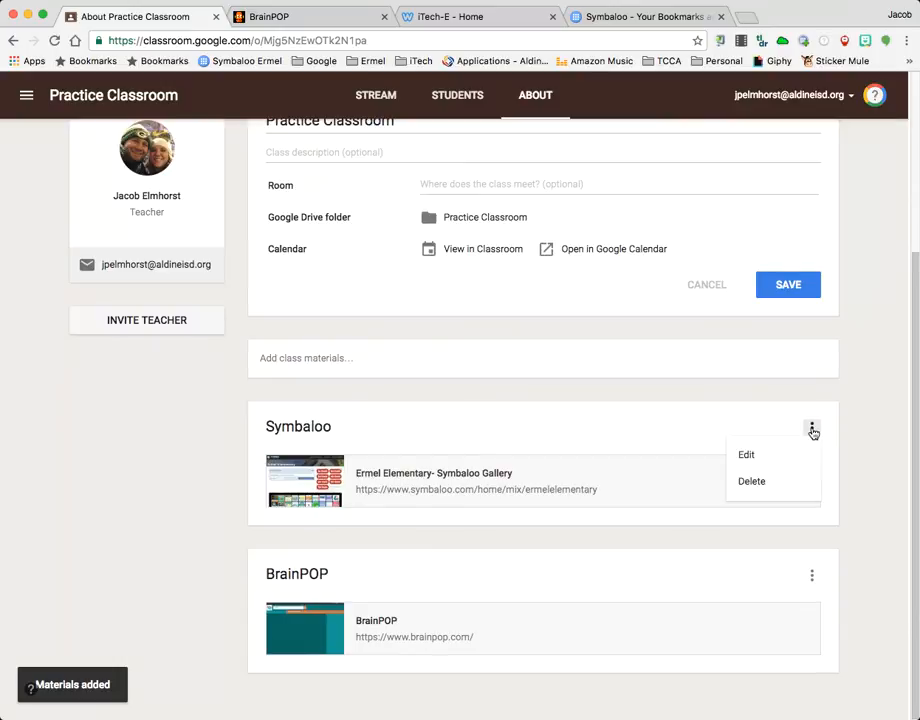
click(748, 456)
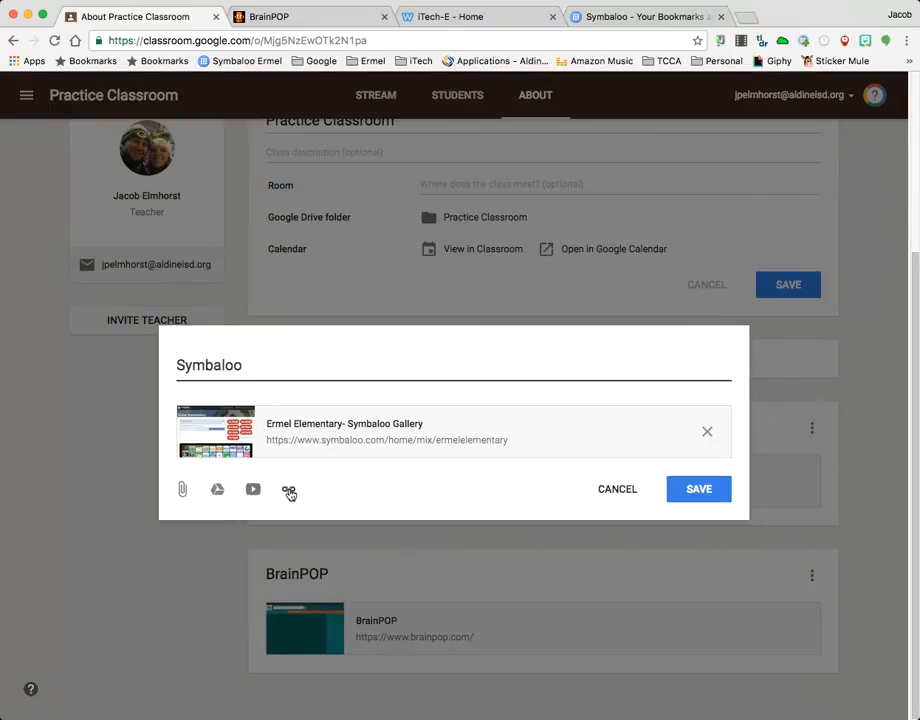
click(617, 490)
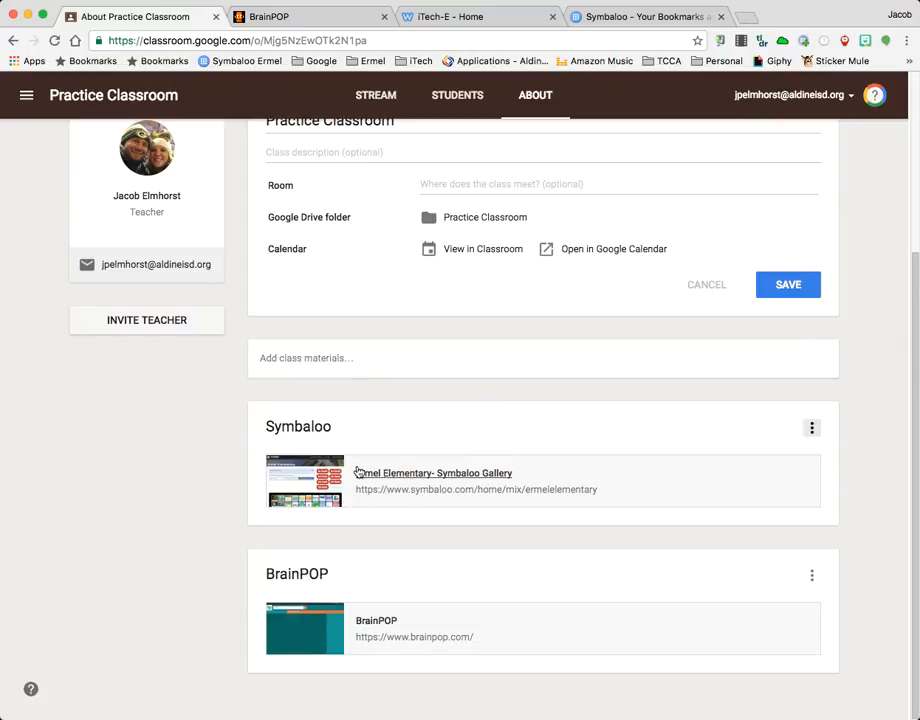
Examine the contacts available for inviting another teacher to the class, and close the list without inviting anyone
scroll(357, 470, up, 3)
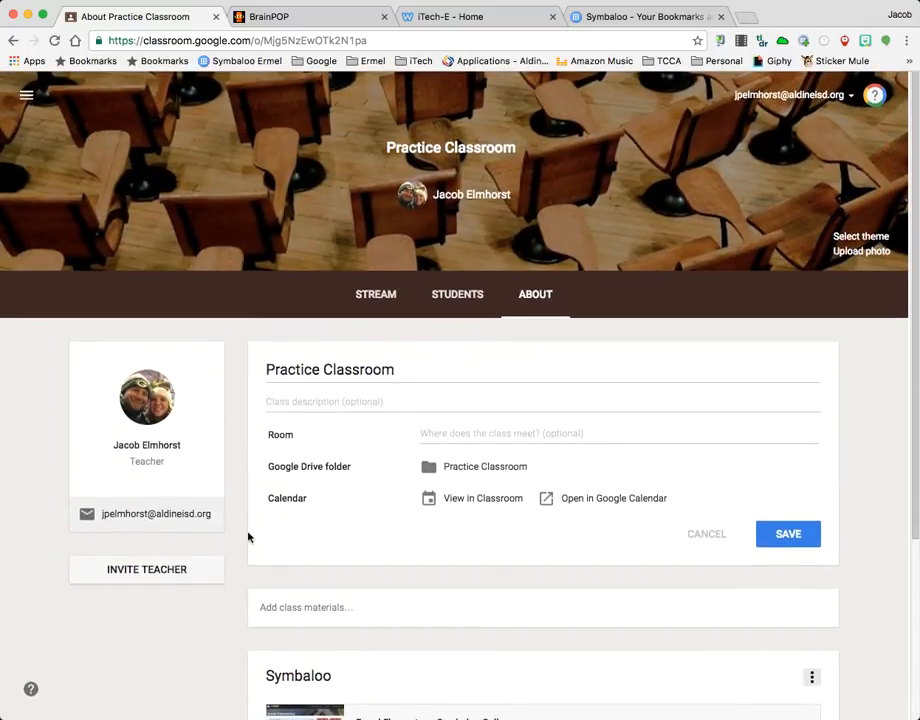
scroll(240, 530, down, 2)
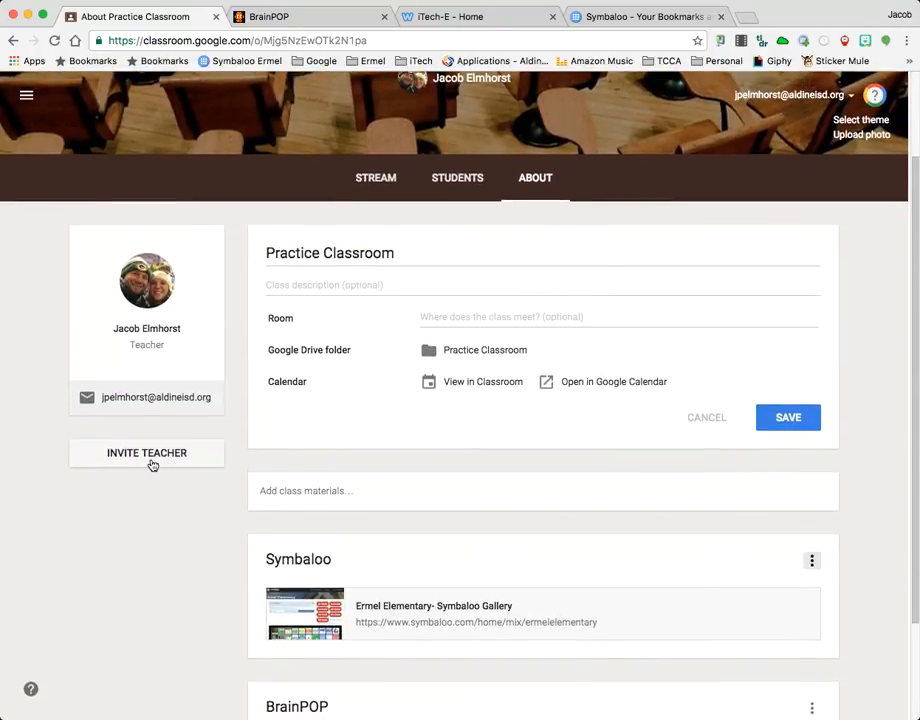
click(139, 456)
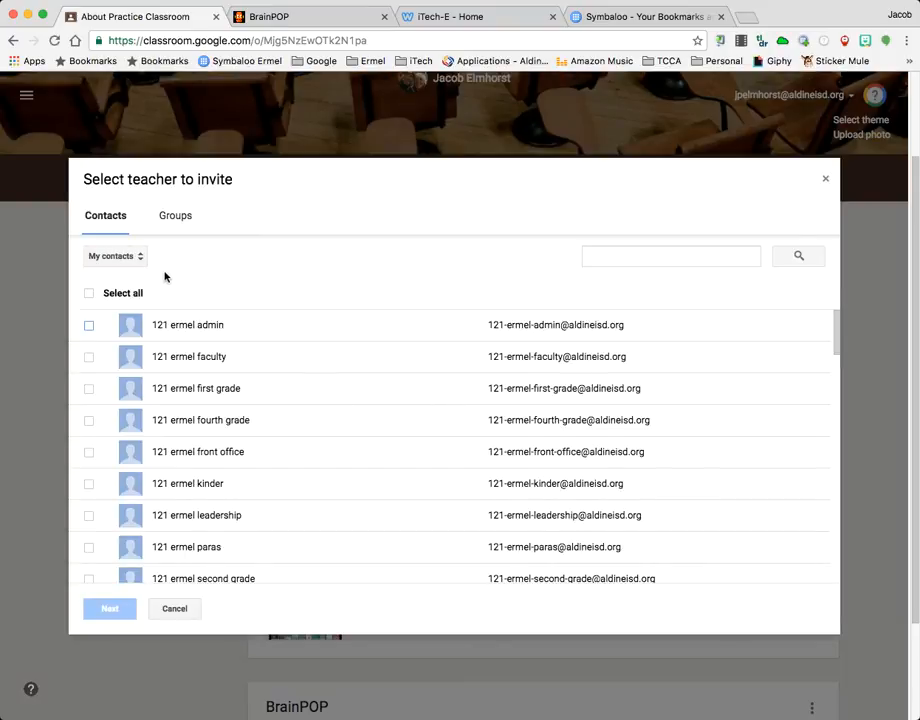
scroll(214, 453, down, 10)
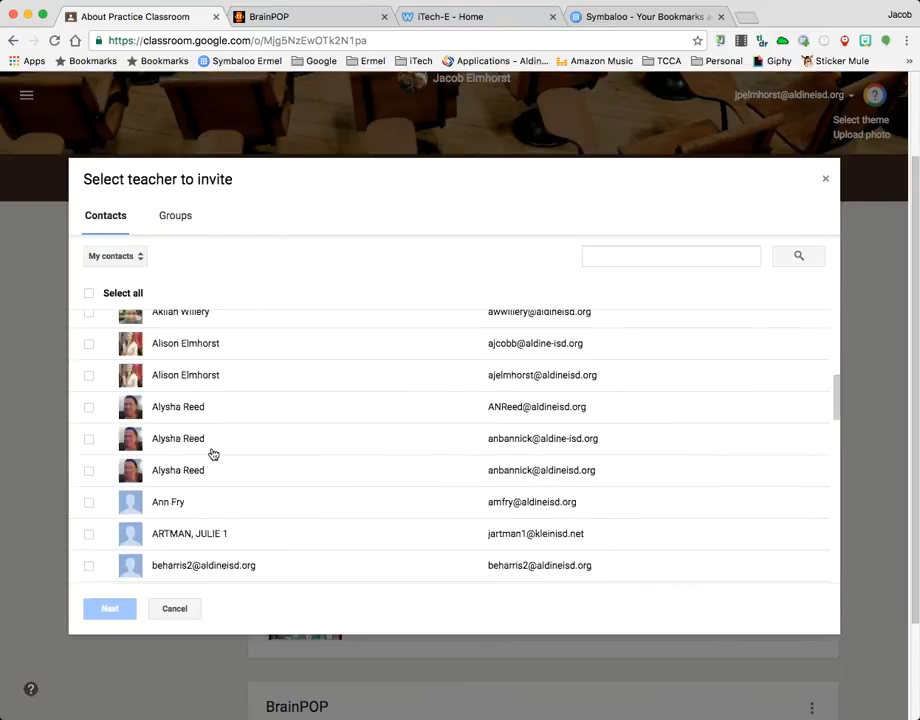
scroll(213, 453, down, 10)
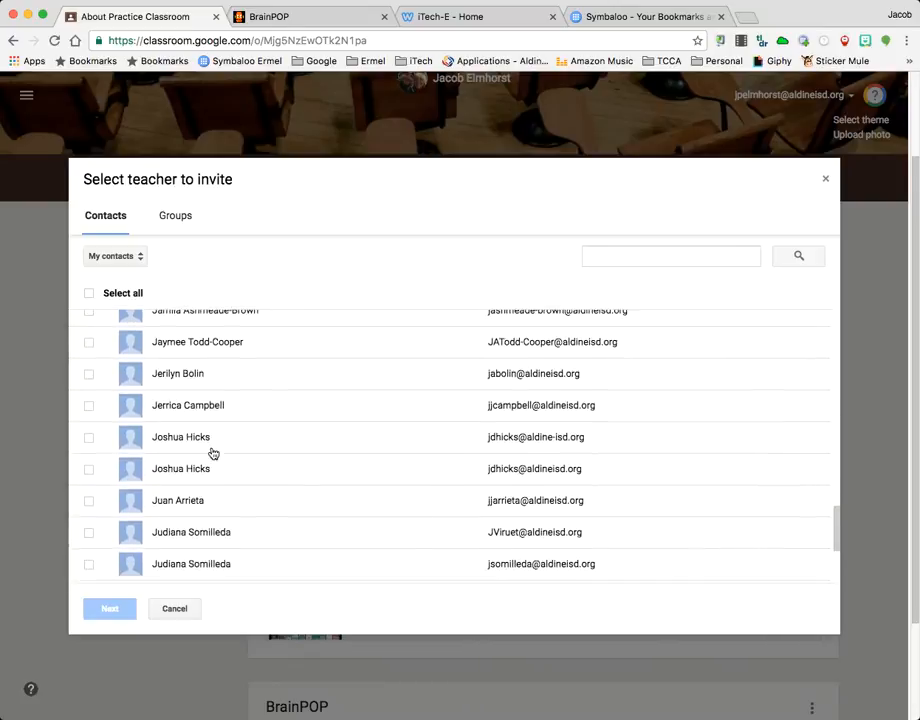
scroll(294, 418, up, 15)
scroll(294, 418, up, 2)
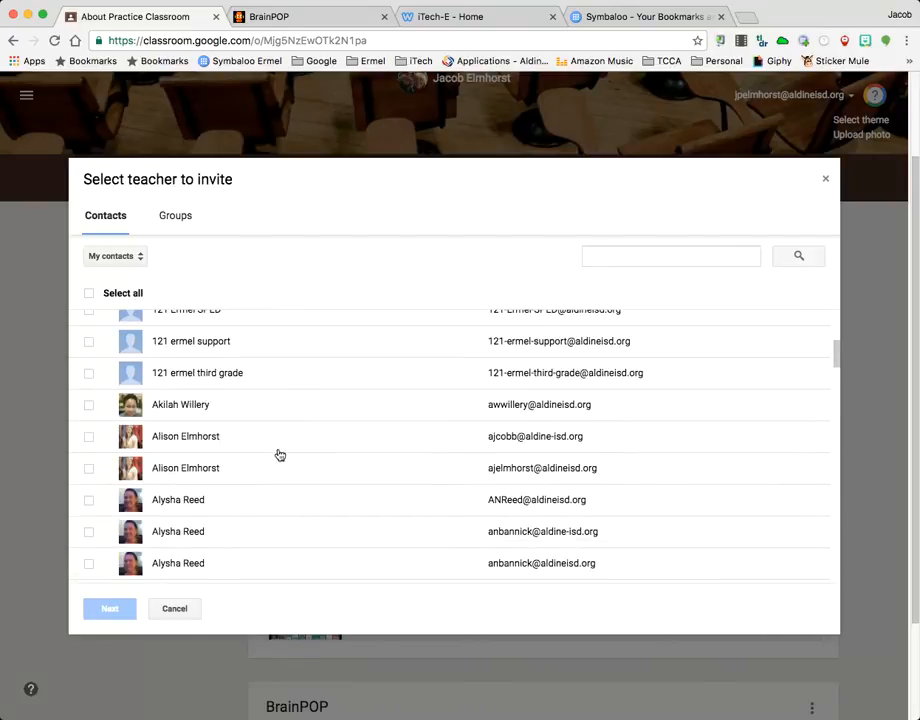
scroll(279, 452, up, 3)
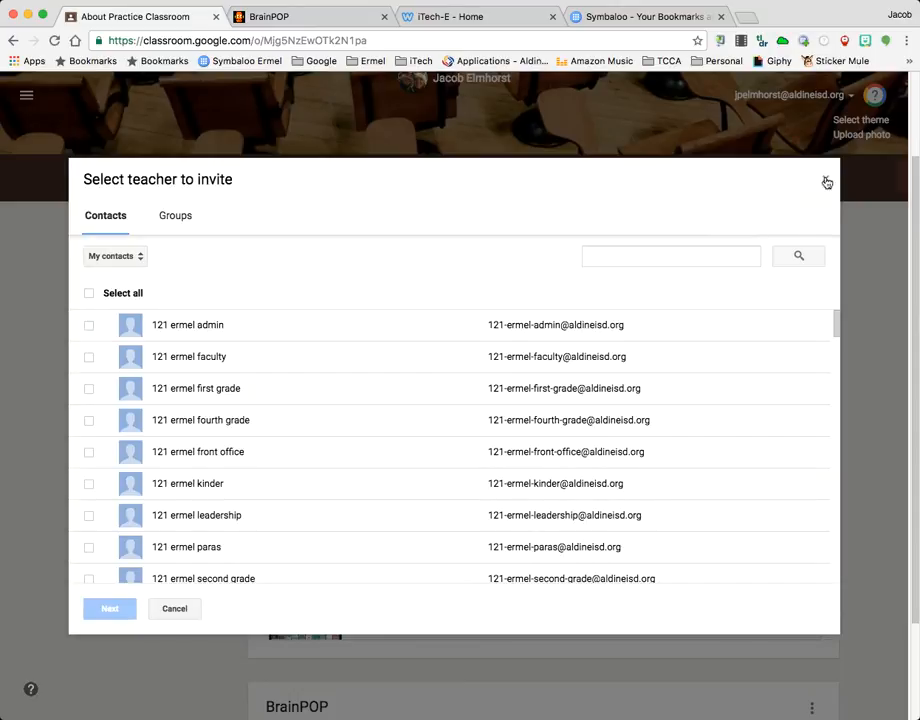
click(826, 181)
Go to the class stream and start a new announcement
scroll(464, 177, up, 3)
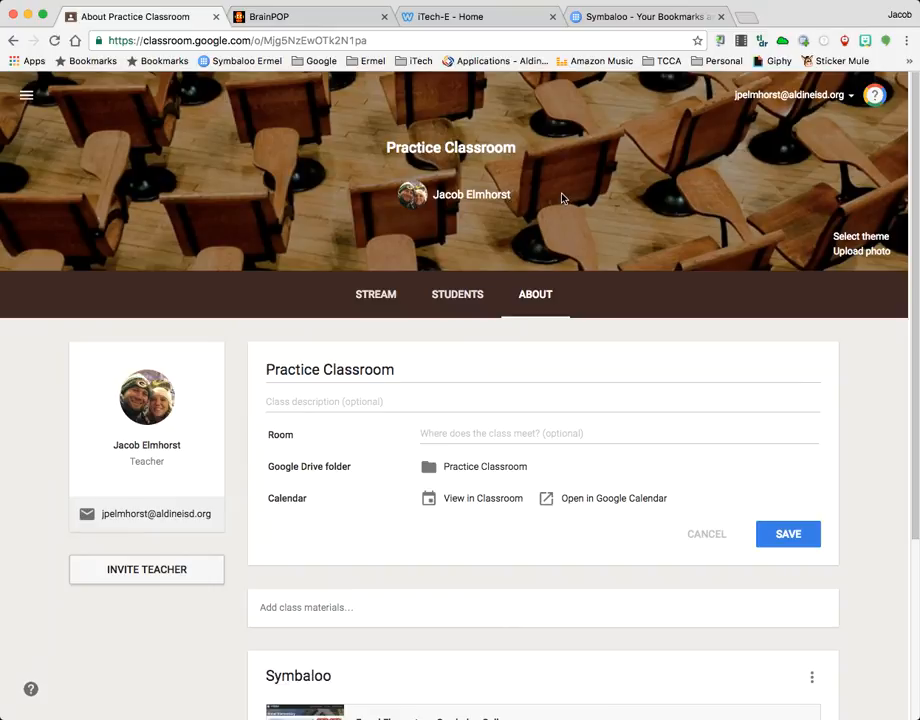
scroll(470, 222, down, 1)
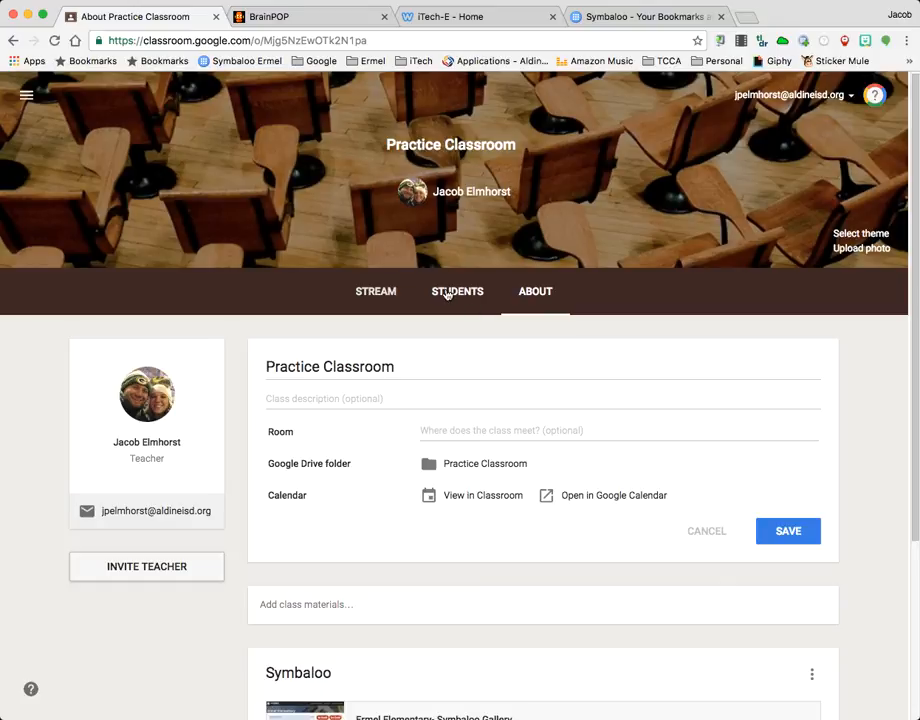
click(378, 296)
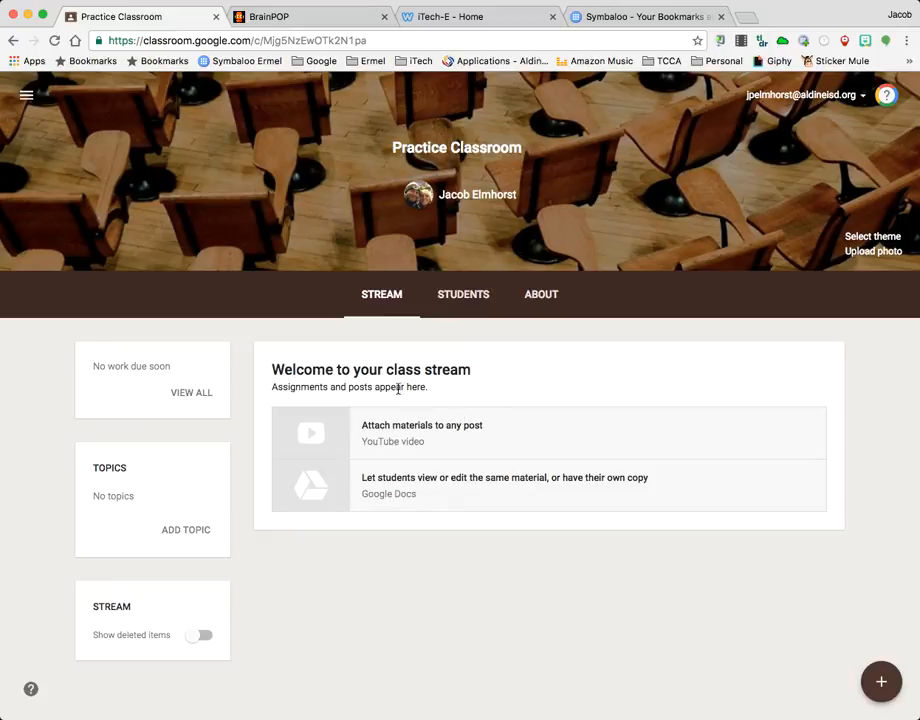
mouse_move(868, 684)
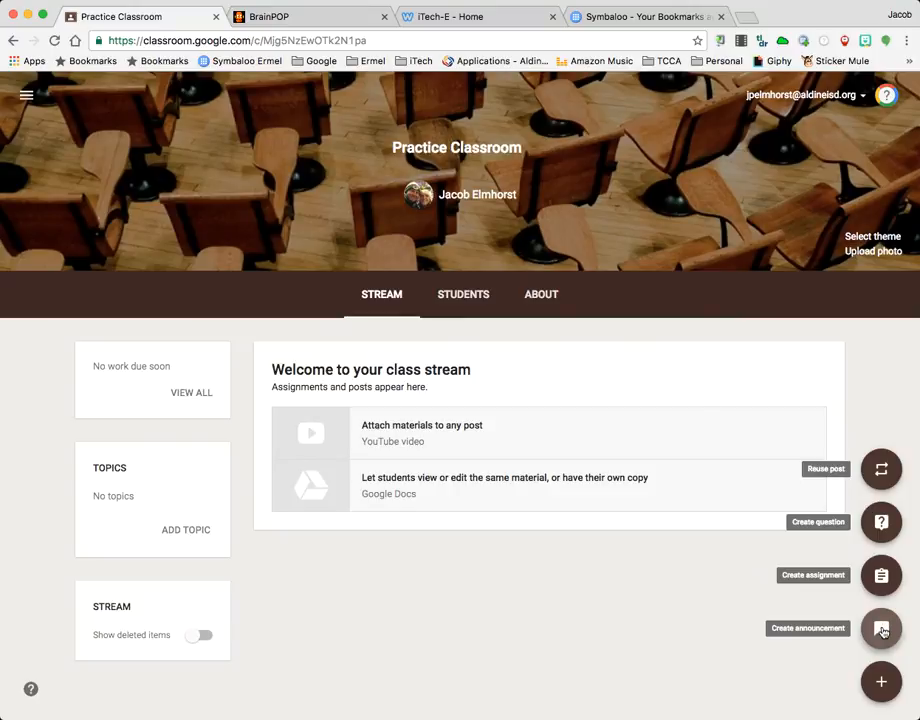
click(882, 629)
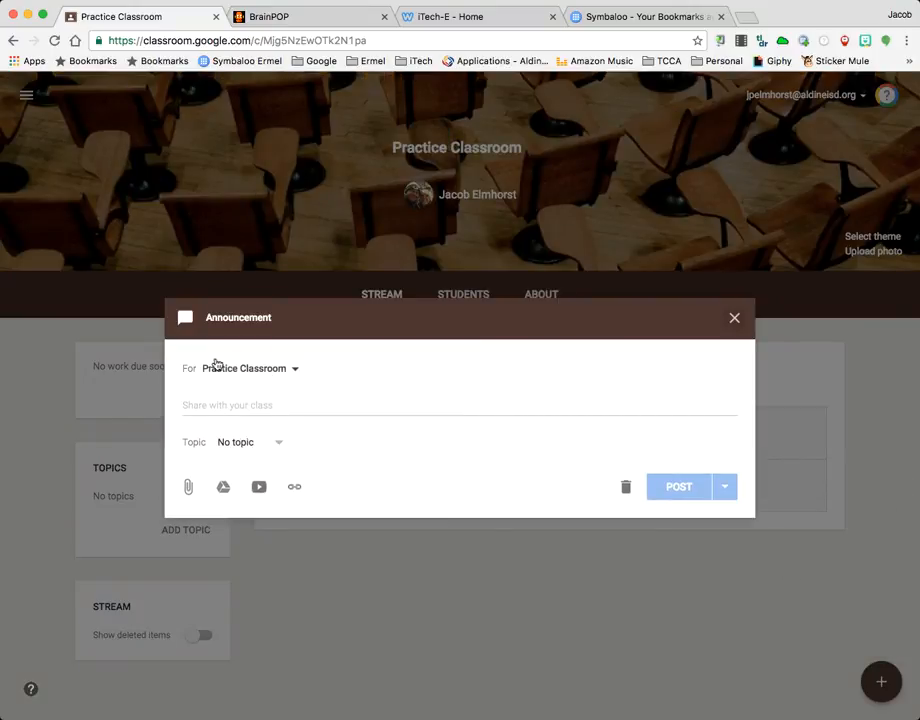
Try adding two science classes as recipients of the announcement, and deselect both to leave only Practice Classroom
click(293, 370)
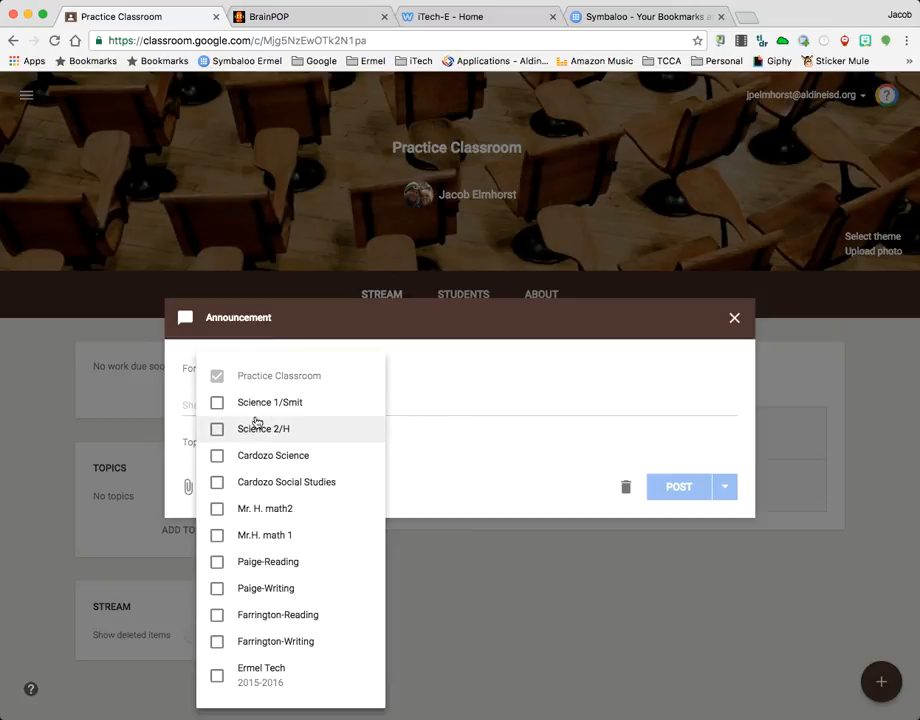
click(217, 431)
click(218, 405)
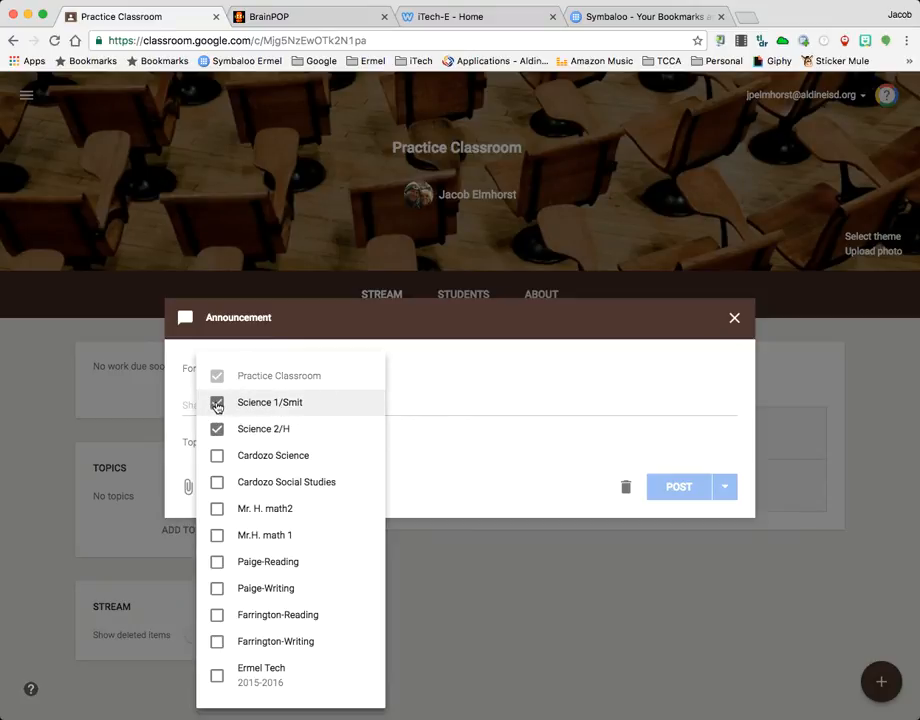
click(217, 404)
click(217, 429)
click(416, 401)
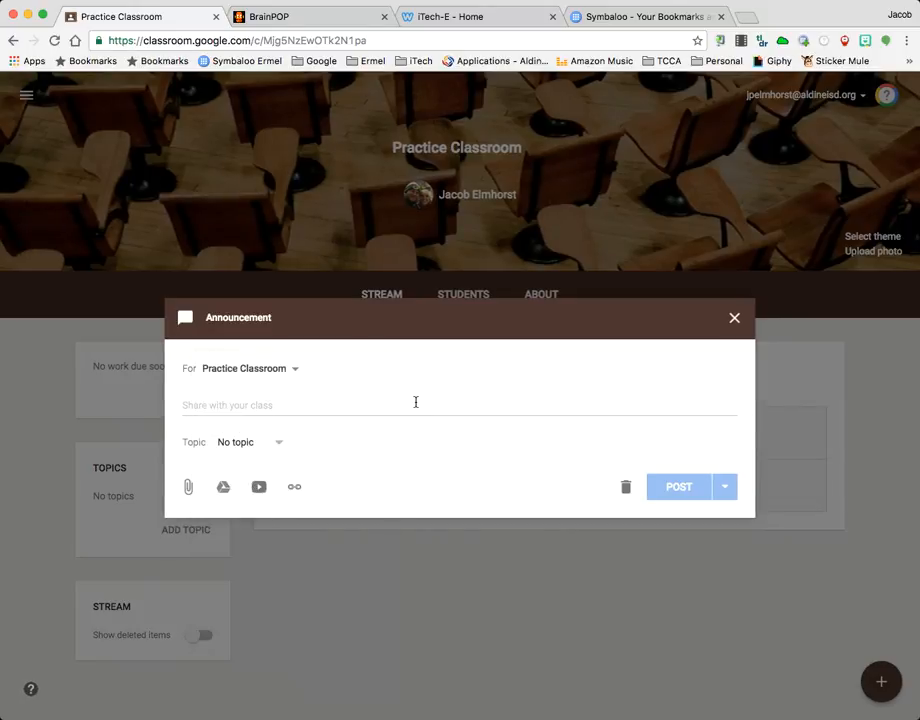
Write the announcement text "Welcome to Google Classroom. This is where you will find your assignments for this class each day."
click(234, 406)
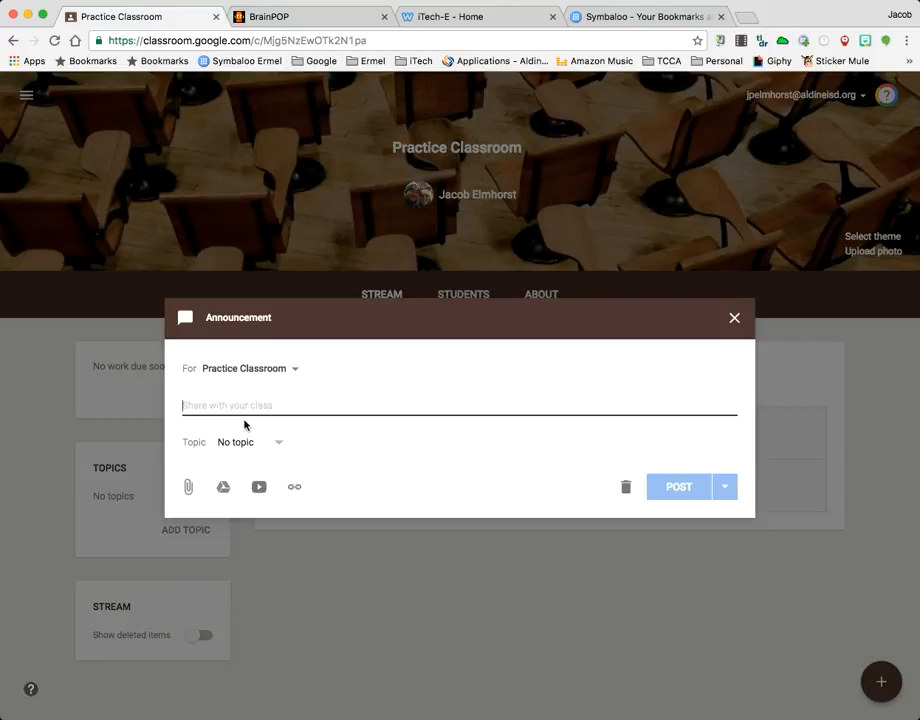
text(Welcome to)
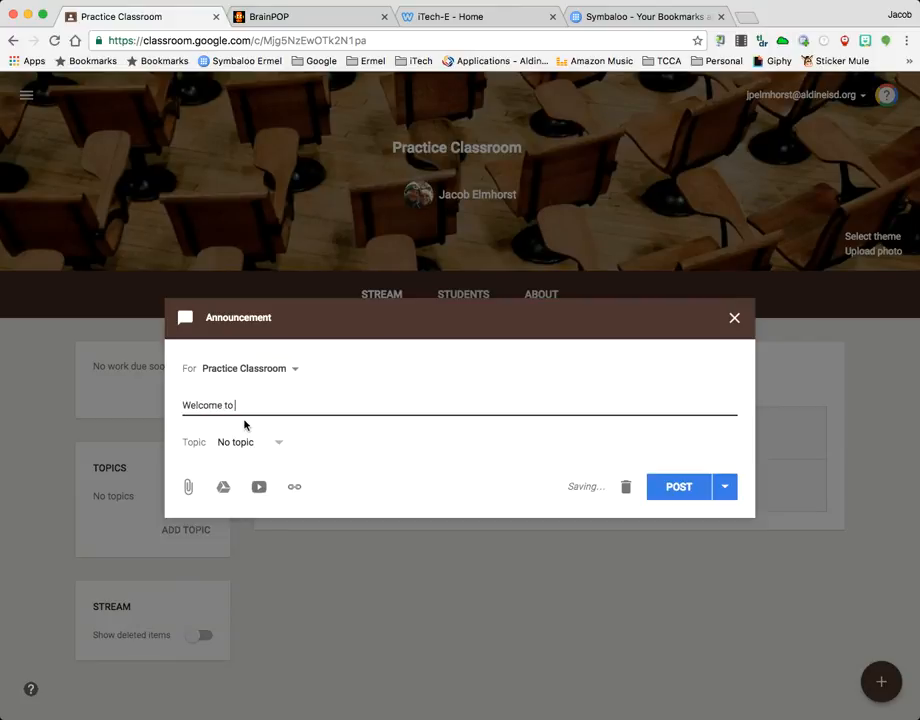
text( Google Classroom)
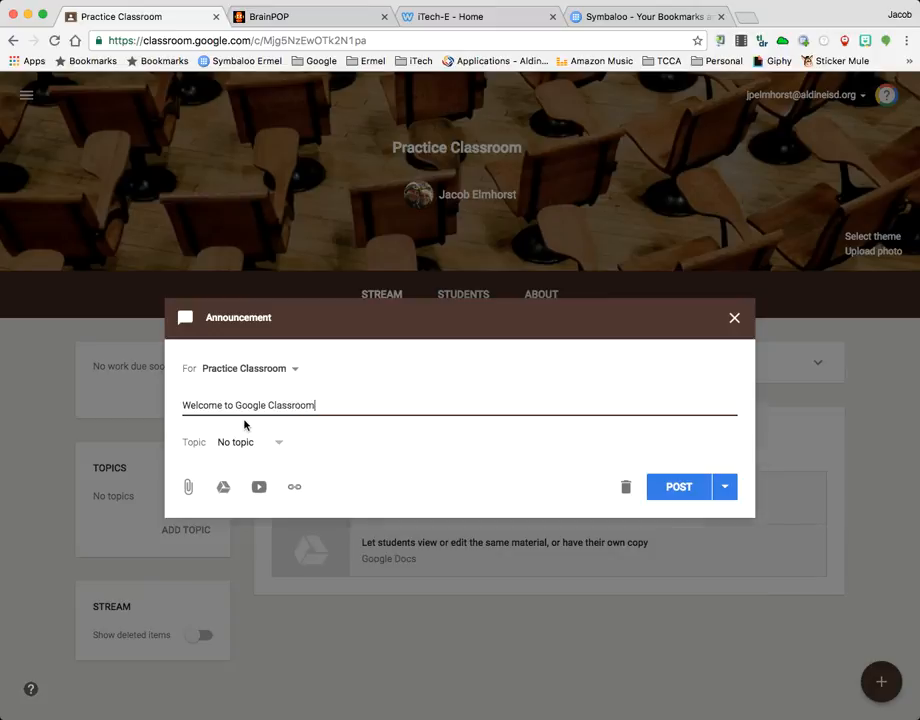
text(.  This is where you will find )
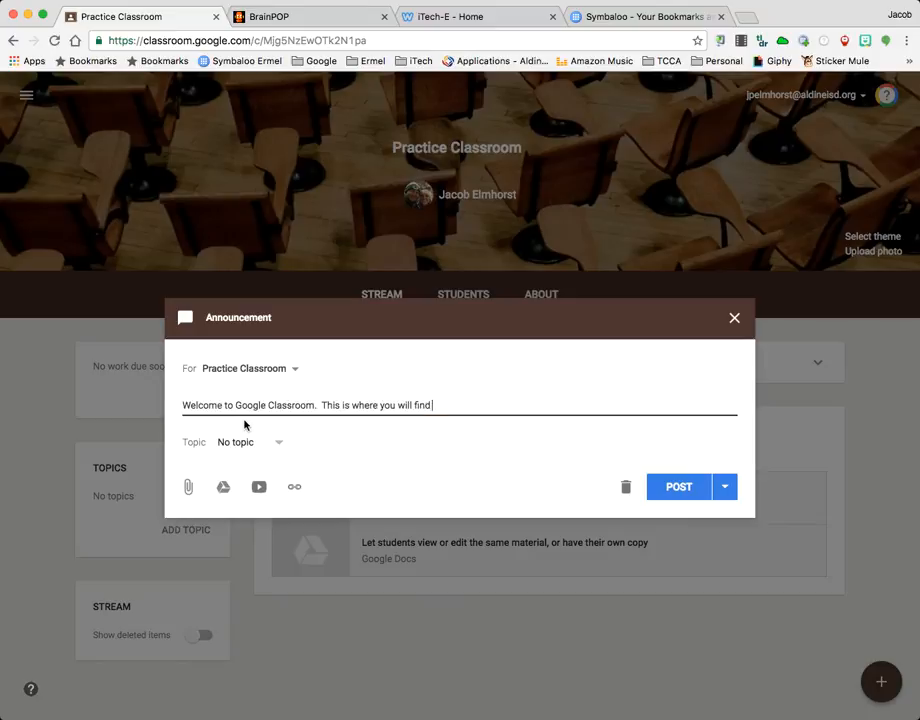
text(your assignments for the)
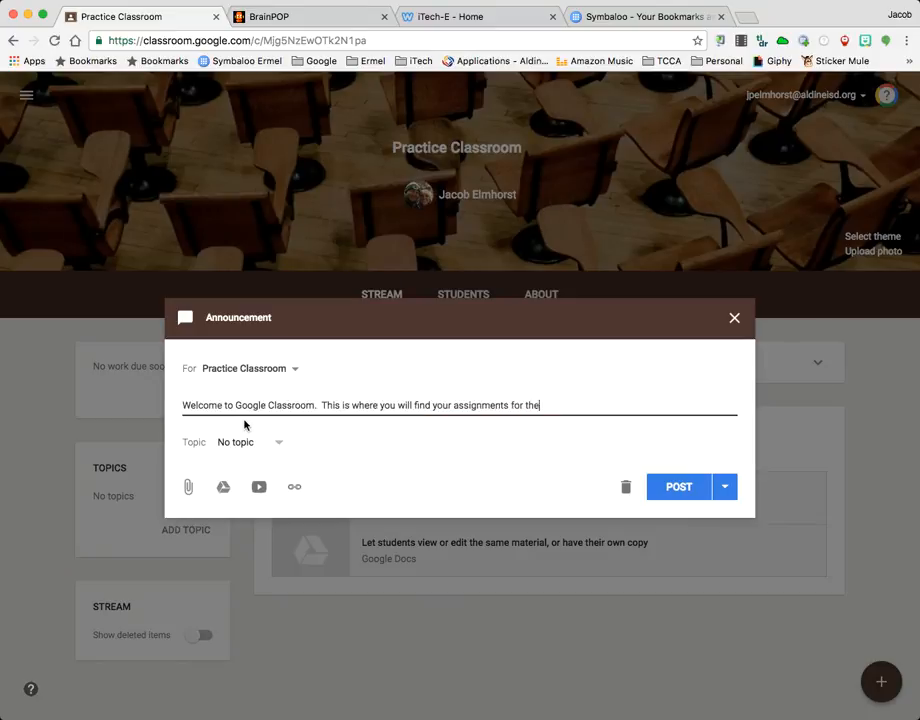
key(BackSpace)
text(is class each day.)
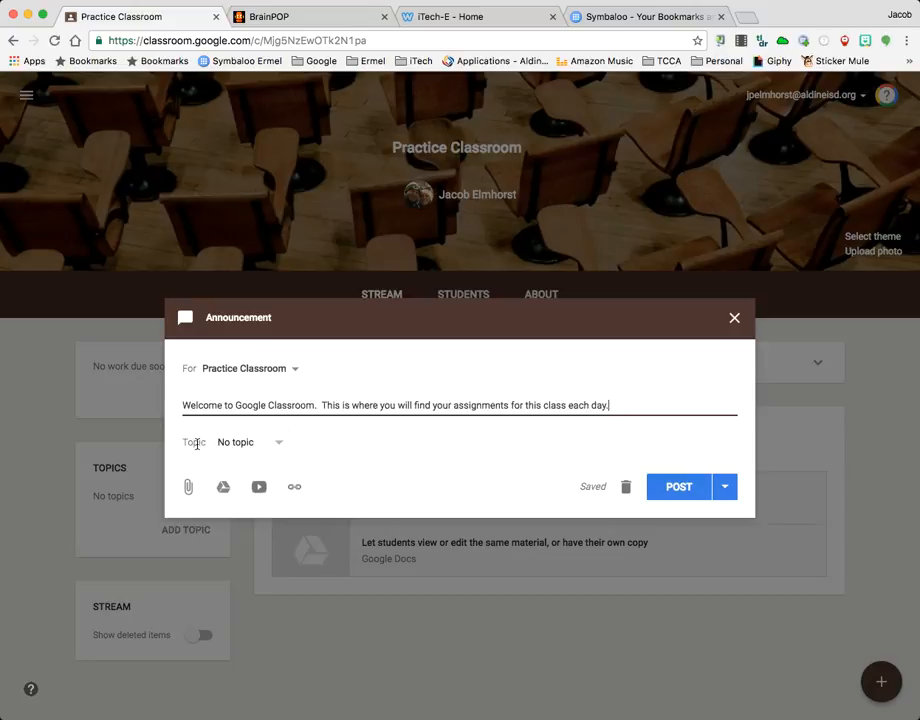
Create the topic Introduction for the announcement and post it to the class stream
click(280, 448)
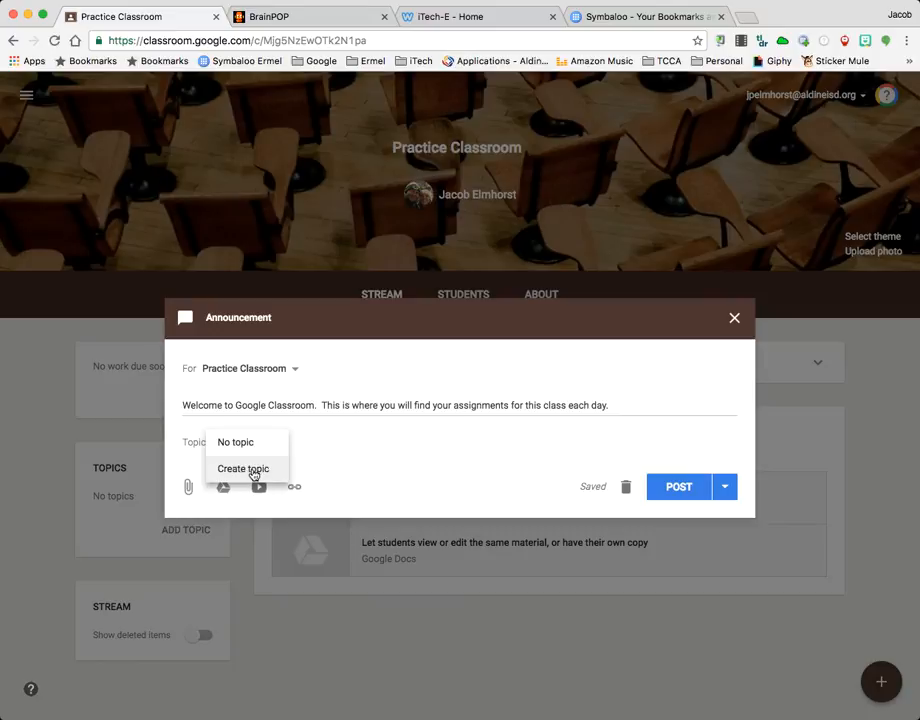
click(250, 469)
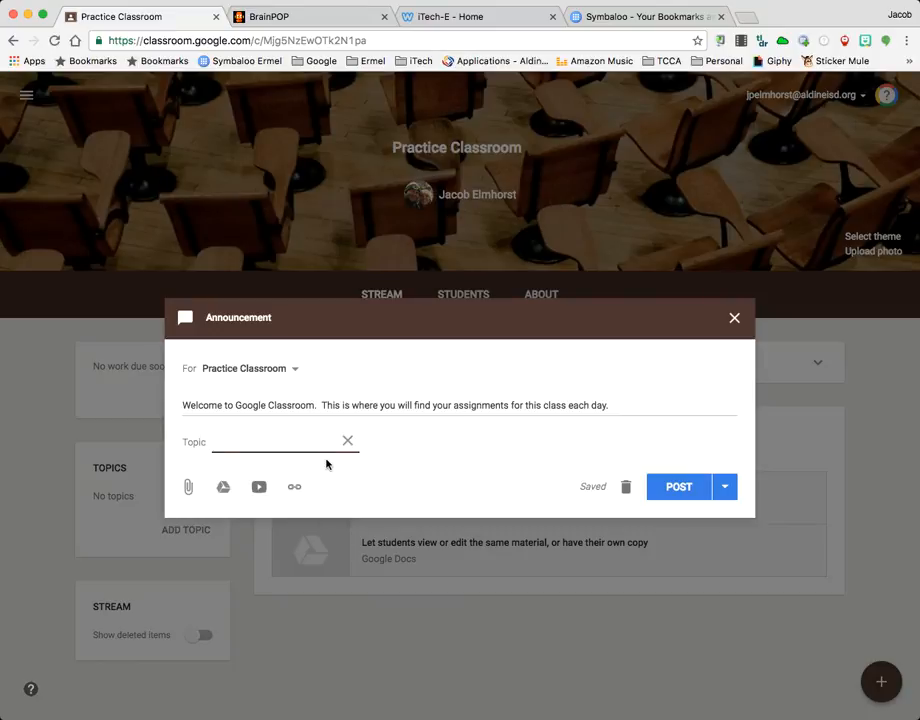
text(Introduction)
click(364, 438)
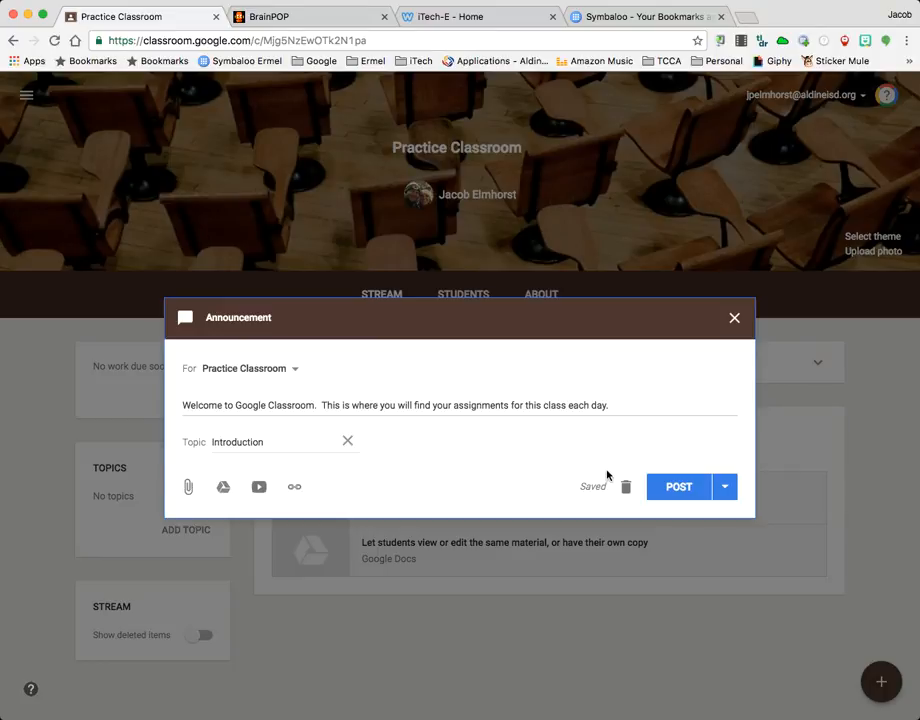
click(728, 488)
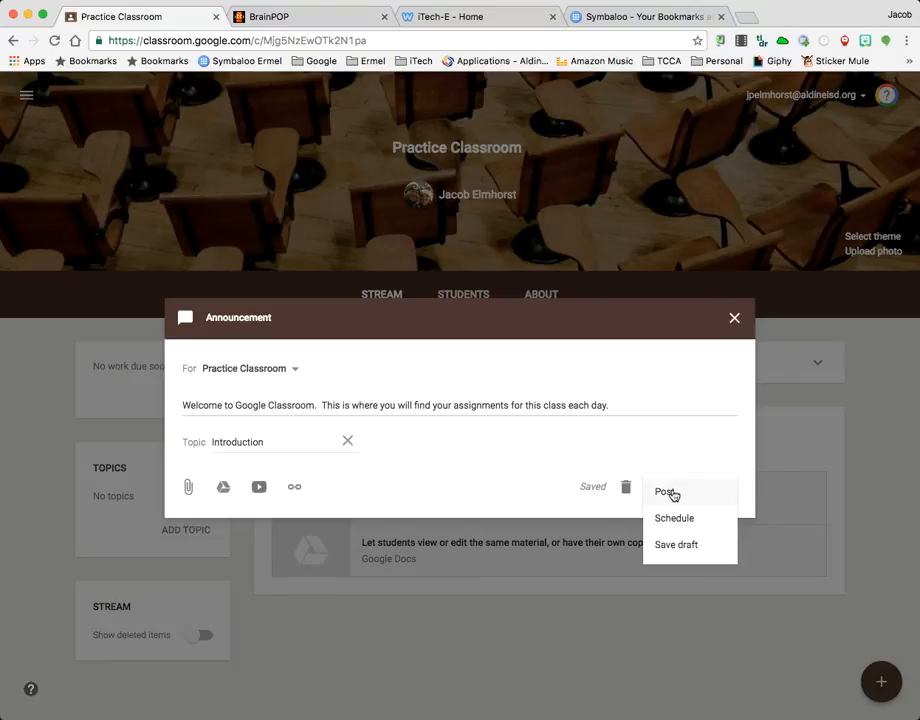
click(668, 492)
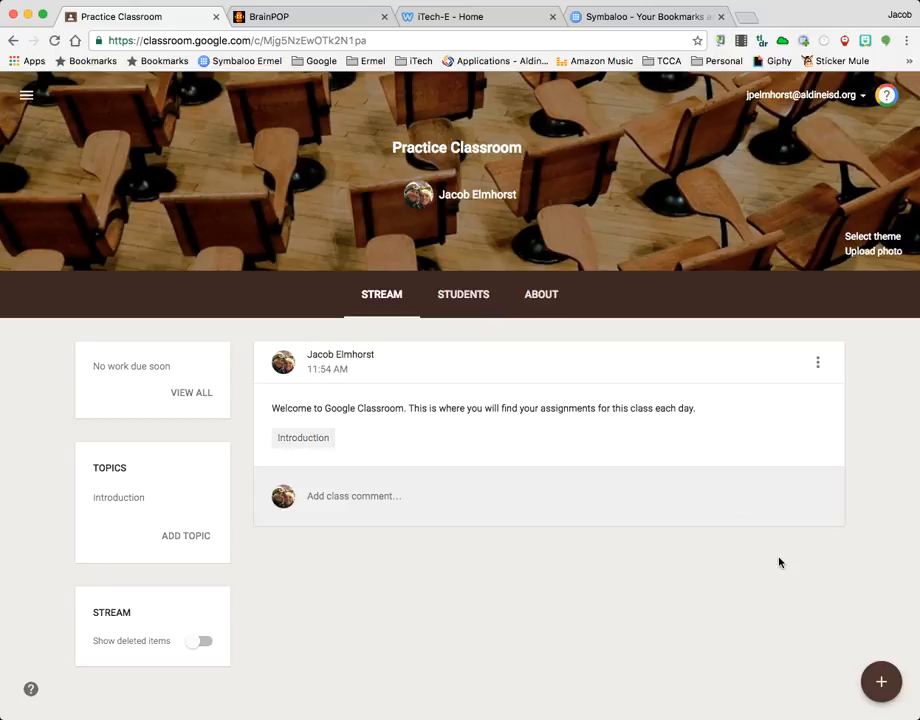
Start a new assignment for Practice Classroom and title it Multiplication
mouse_move(883, 680)
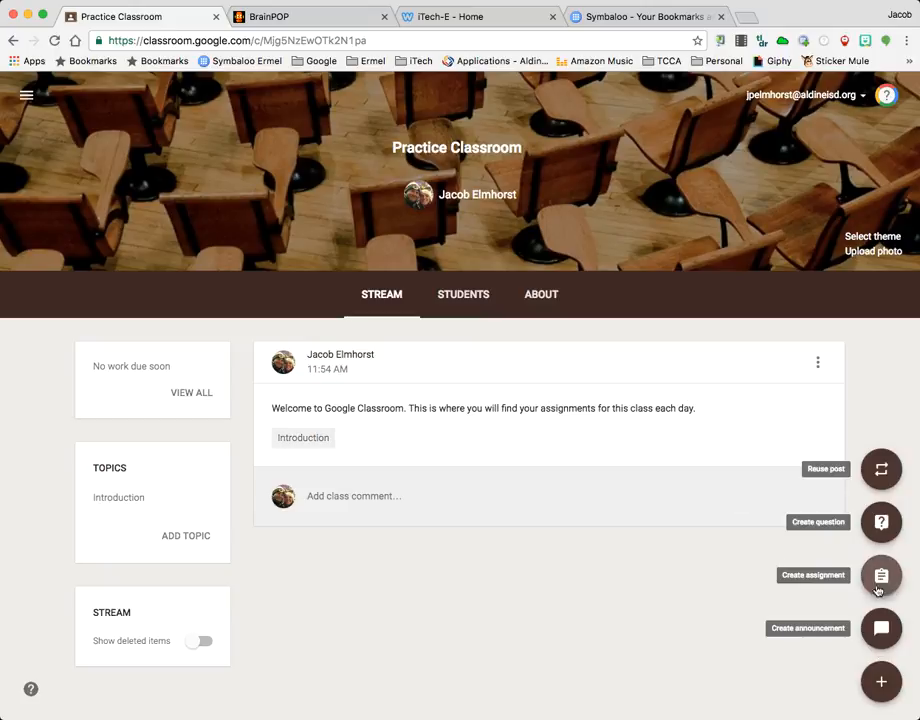
click(880, 576)
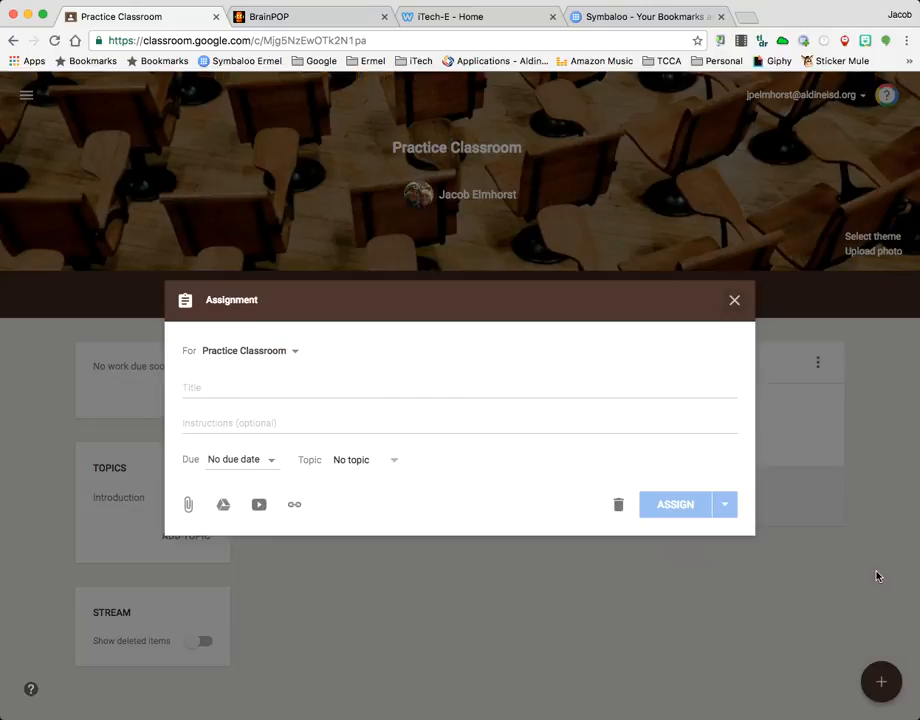
click(212, 385)
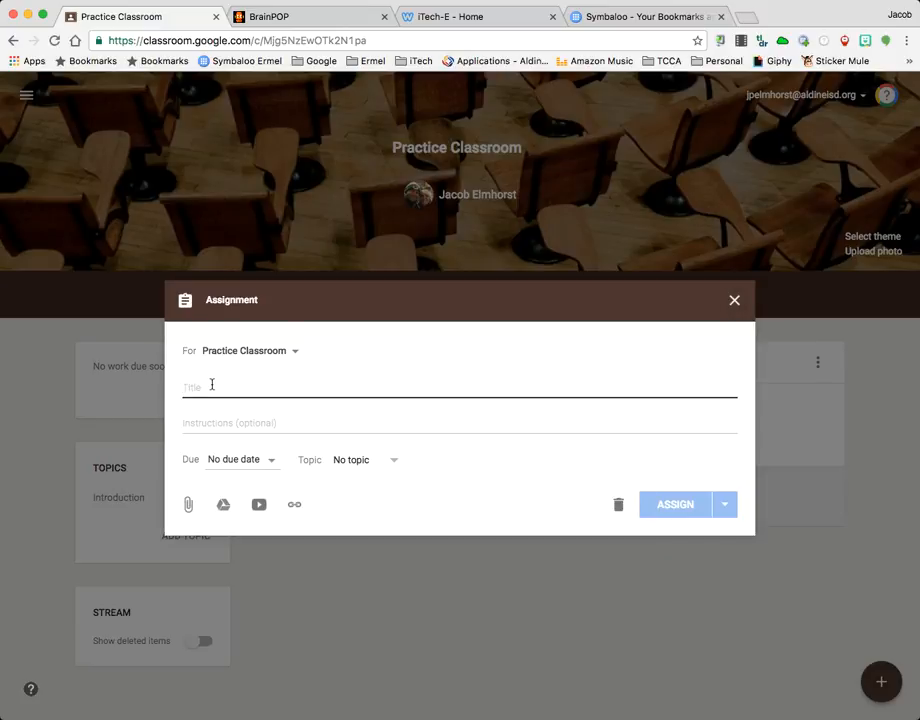
text(Multiplication)
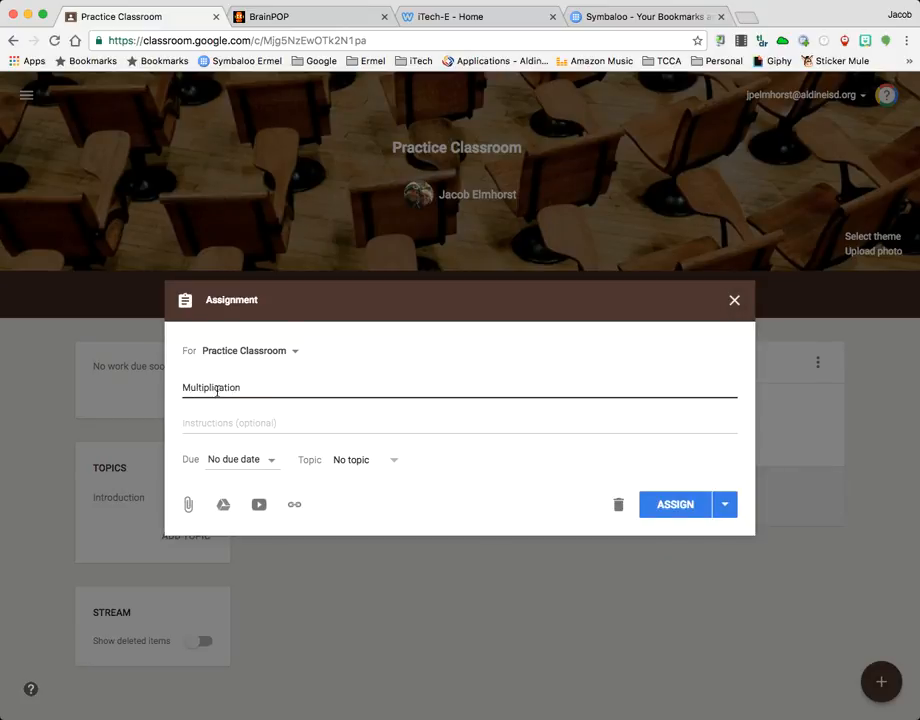
click(244, 427)
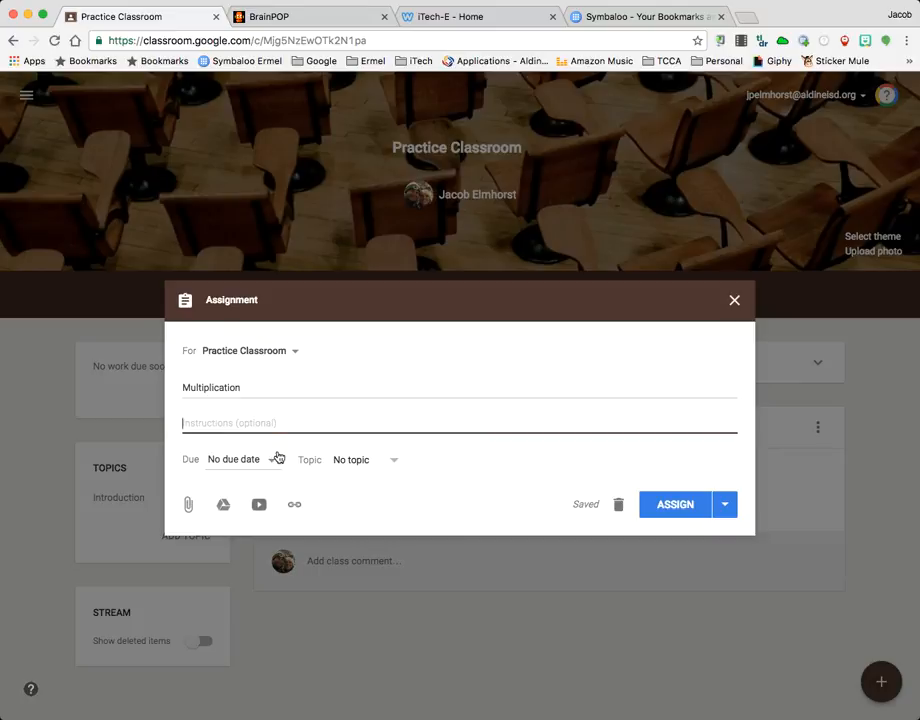
Set the assignment's due date to Nov 1, 2016, without a due time
click(270, 464)
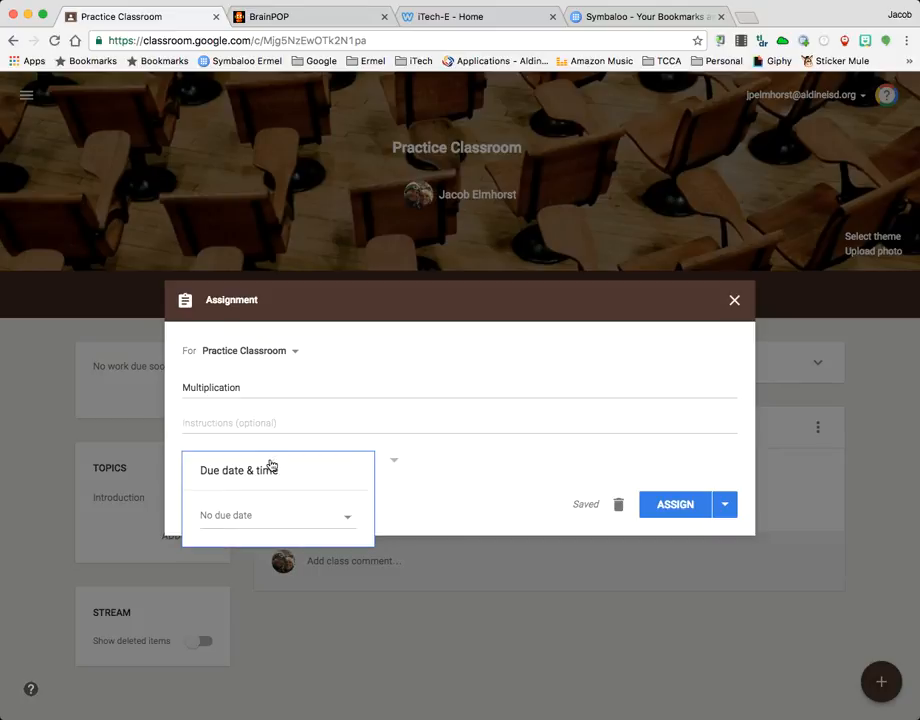
click(348, 517)
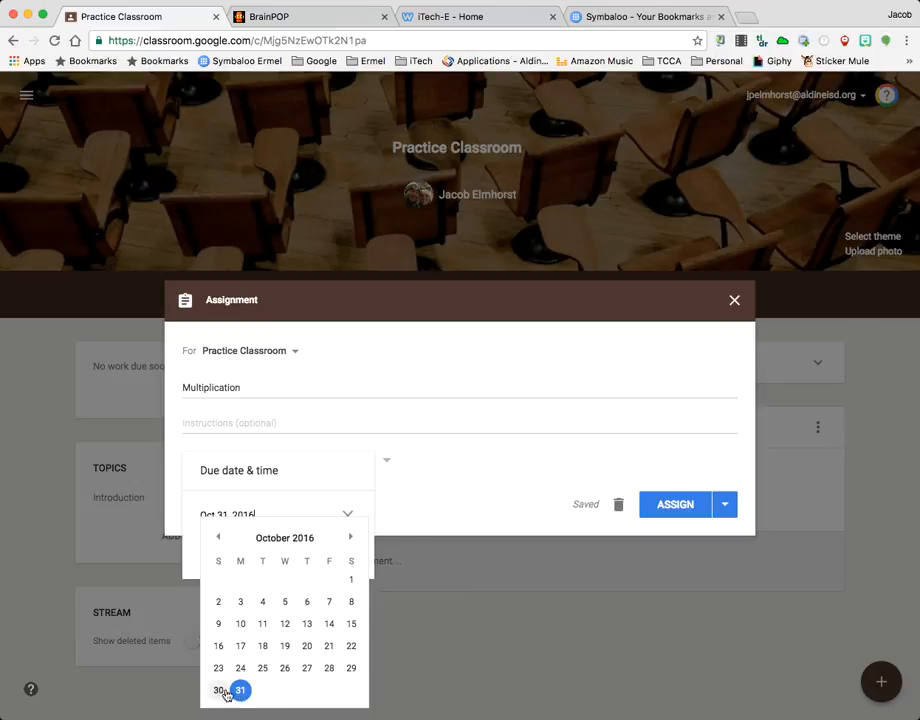
click(350, 537)
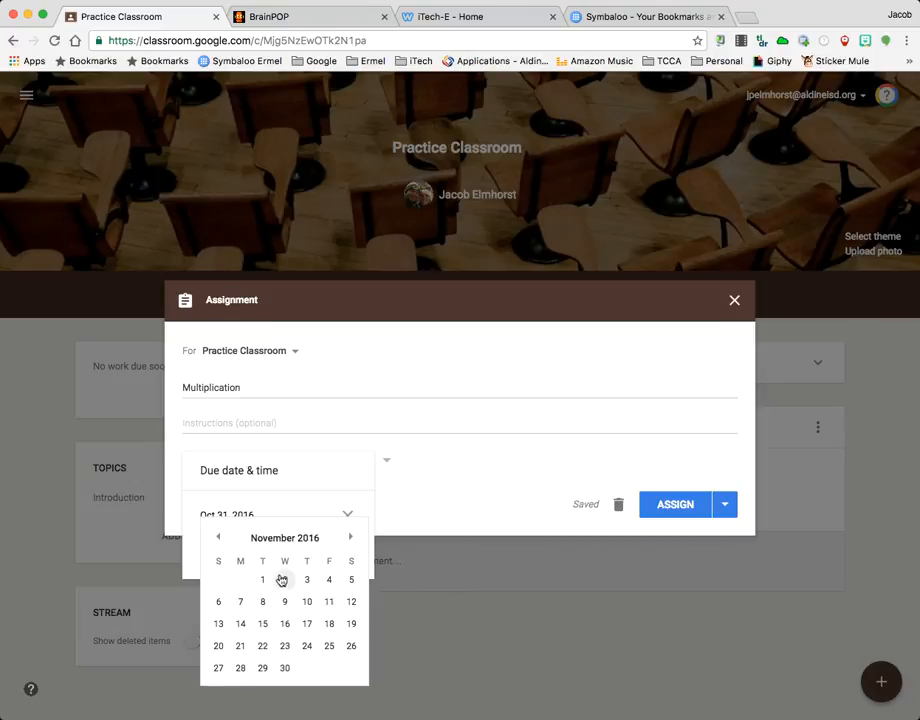
click(263, 583)
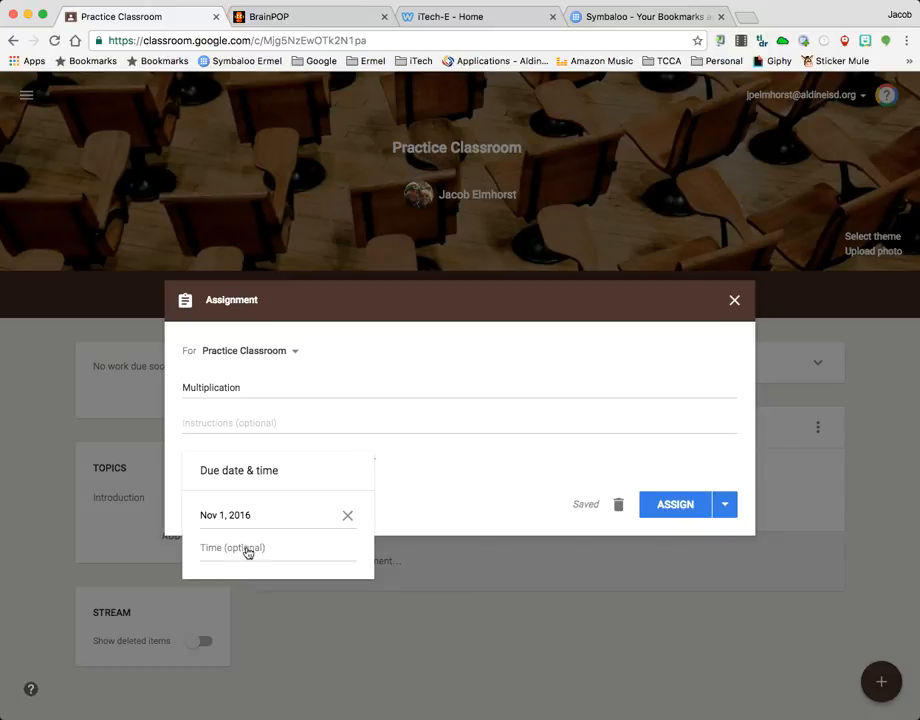
click(463, 508)
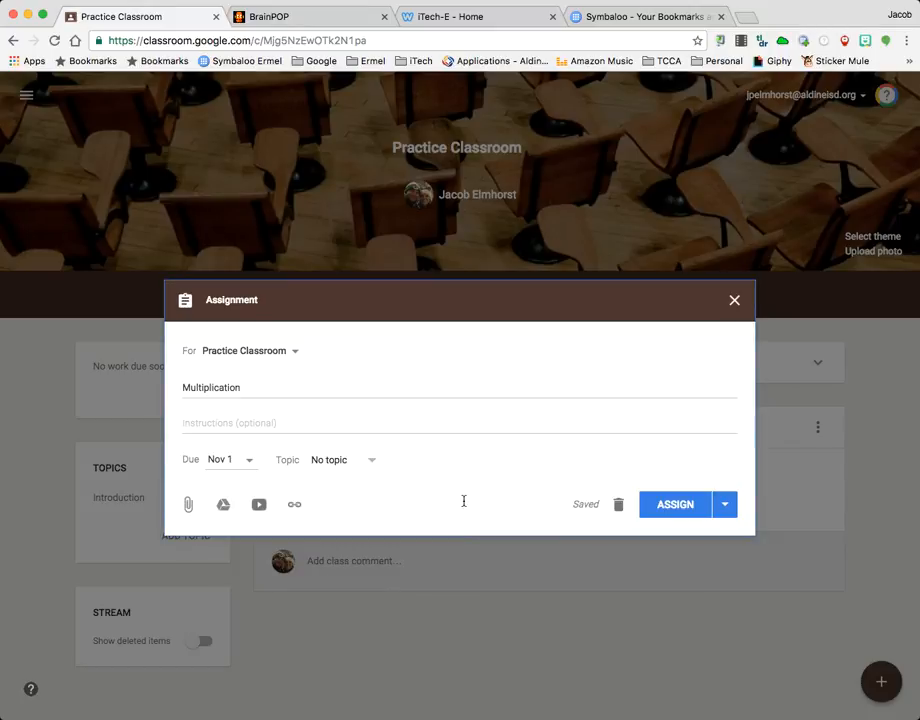
Create the topic Multiplication for the assignment
click(374, 464)
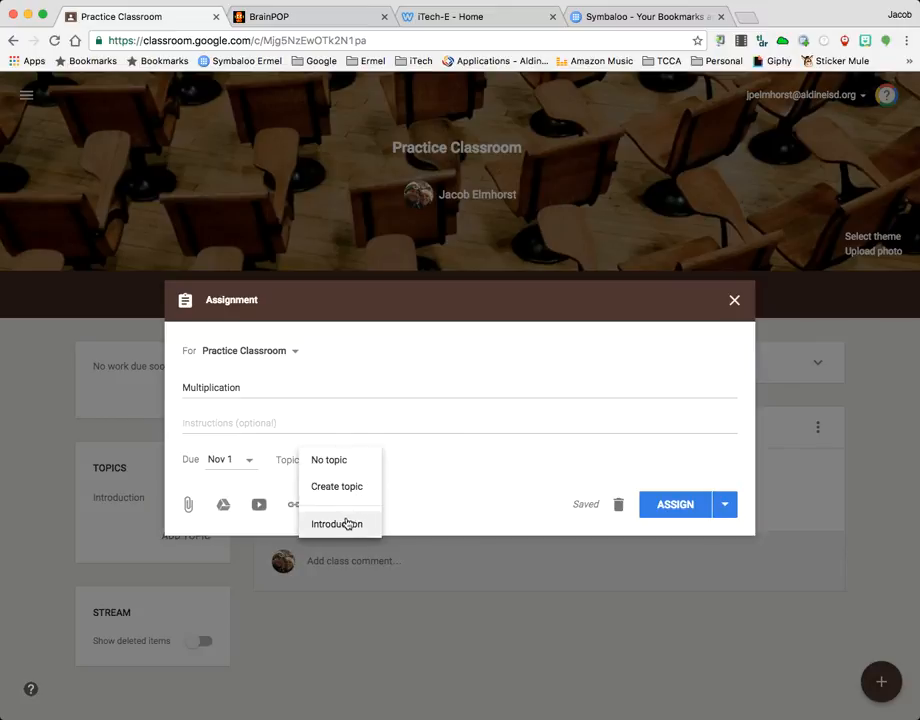
click(349, 487)
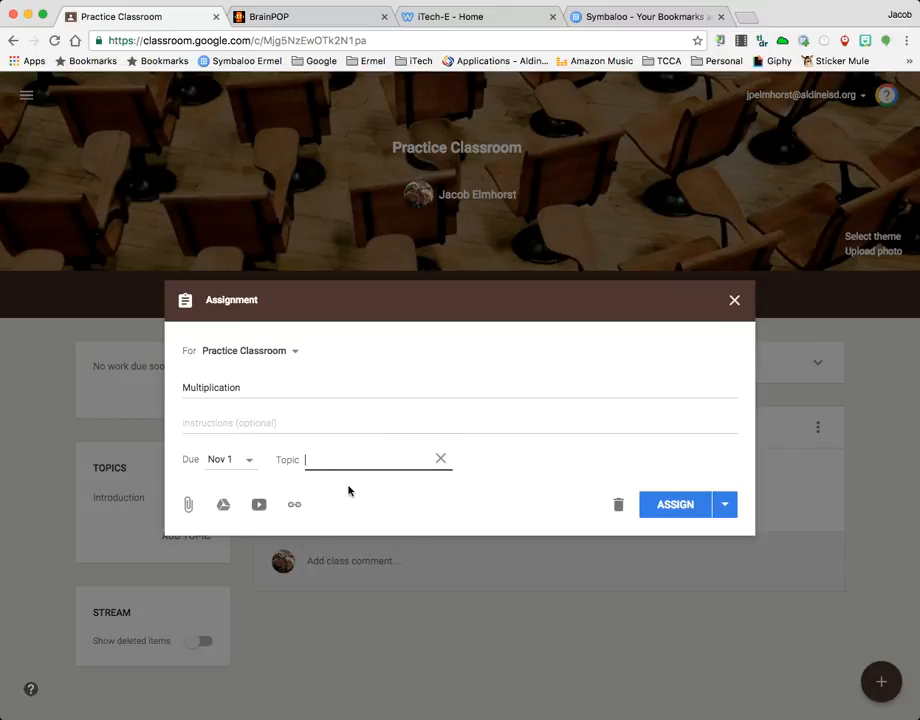
text(Multiplication)
click(206, 423)
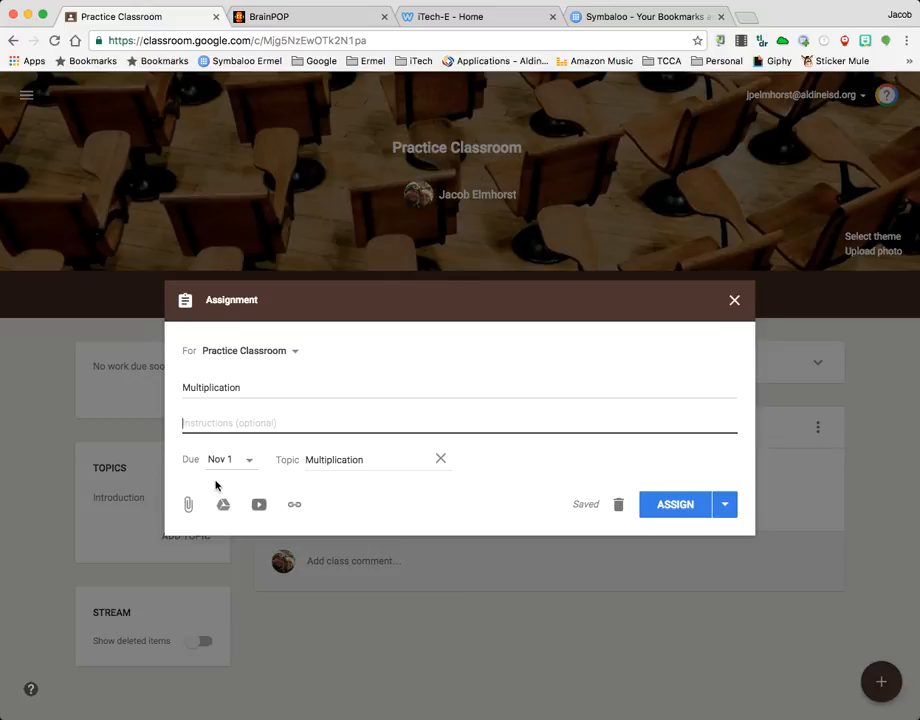
Search YouTube for "multiplication" videos to attach to the assignment and look through the results
click(259, 506)
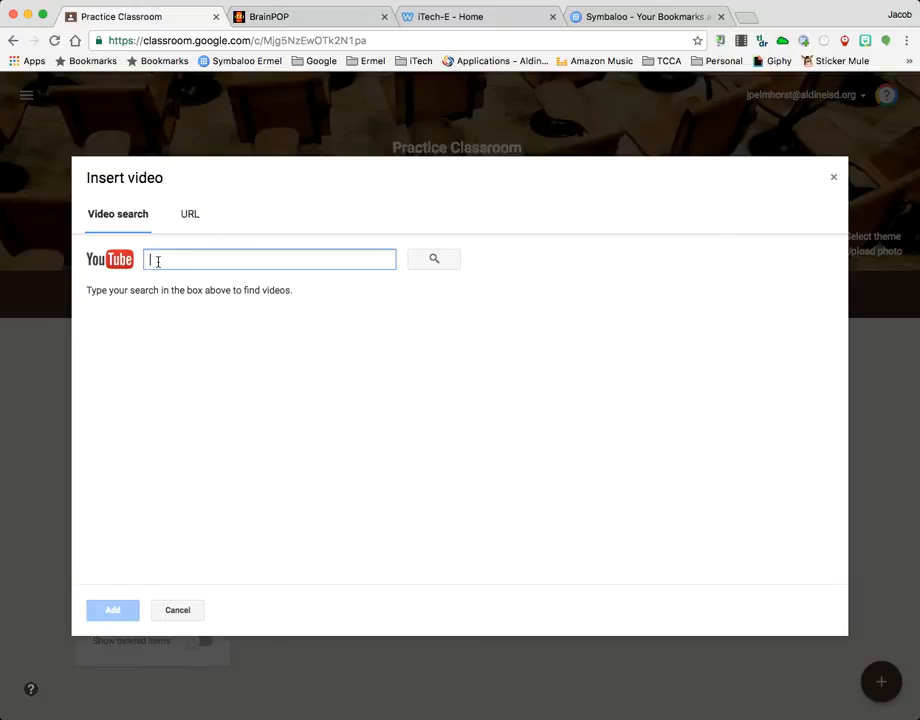
text(multiplicat)
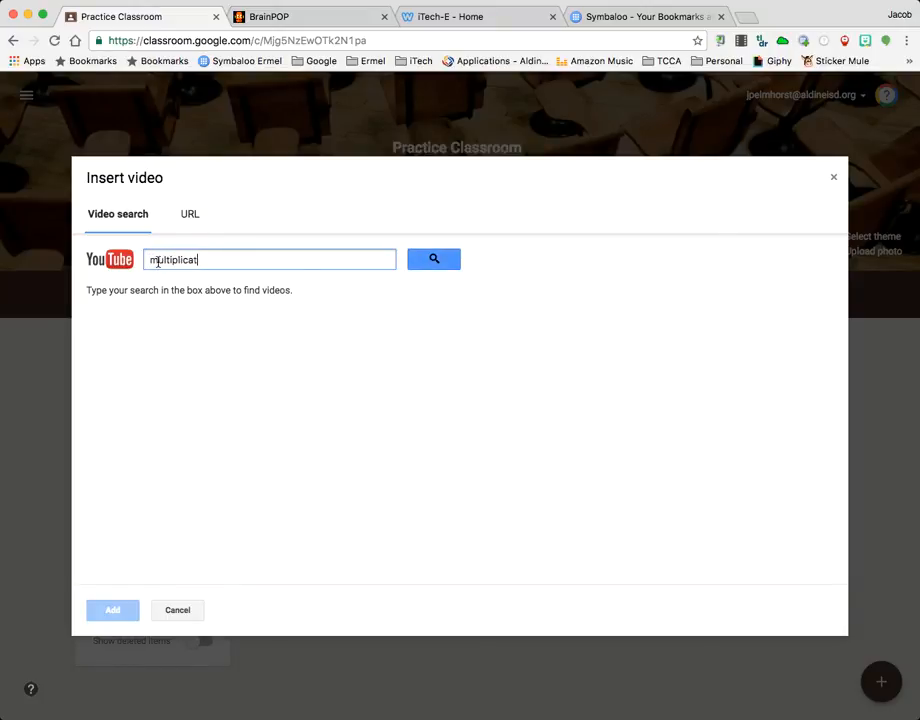
text(ion)
key(Return)
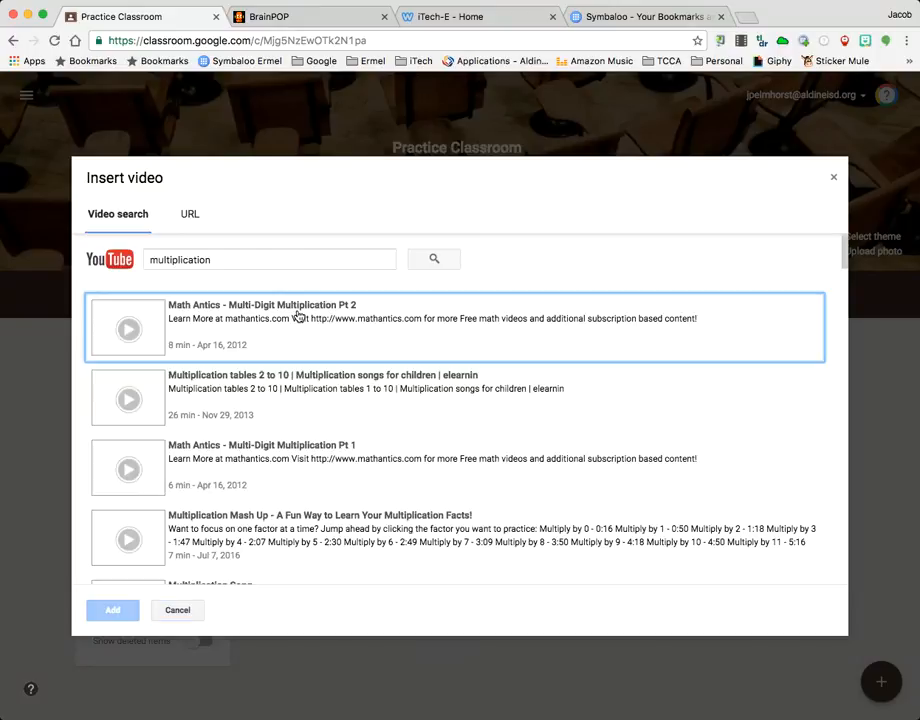
scroll(280, 440, down, 3)
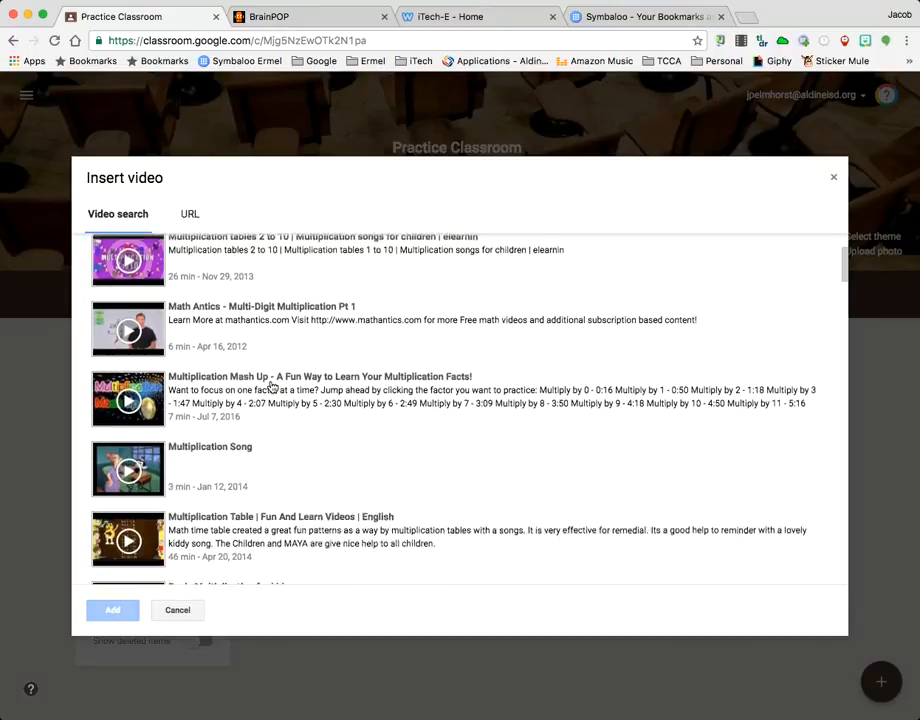
scroll(270, 388, up, 3)
Preview the video "Math Antics - Multi-Digit Multiplication Pt 2" and attach it to the assignment
click(129, 294)
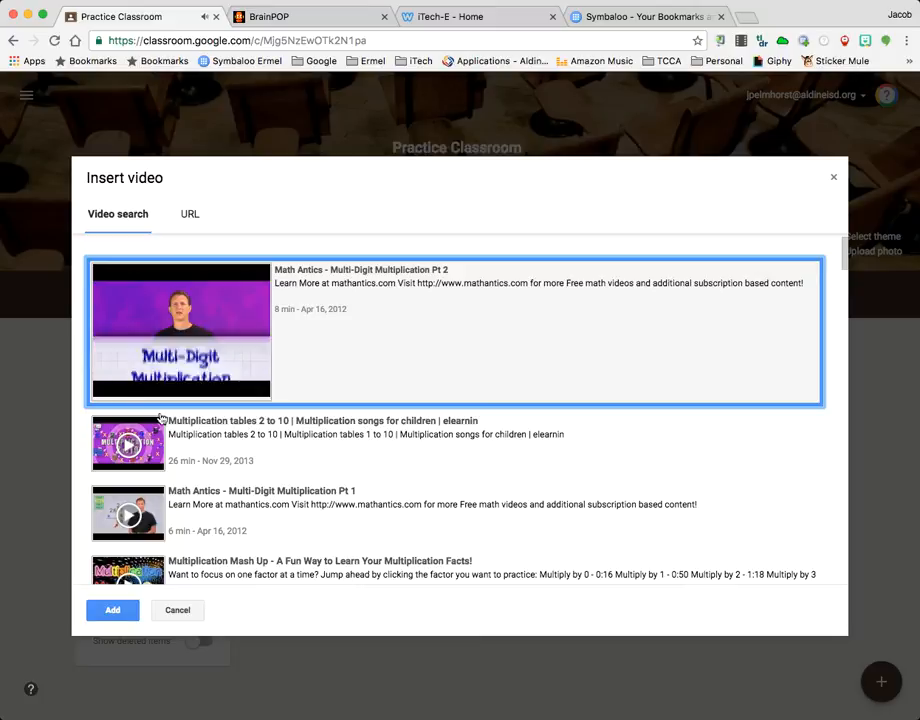
click(118, 386)
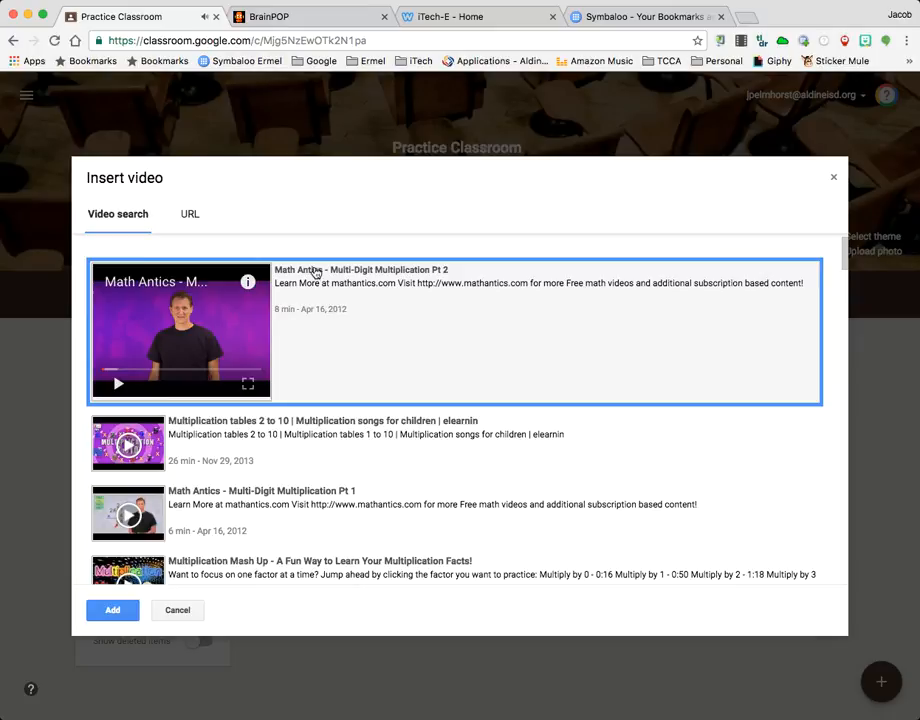
click(314, 271)
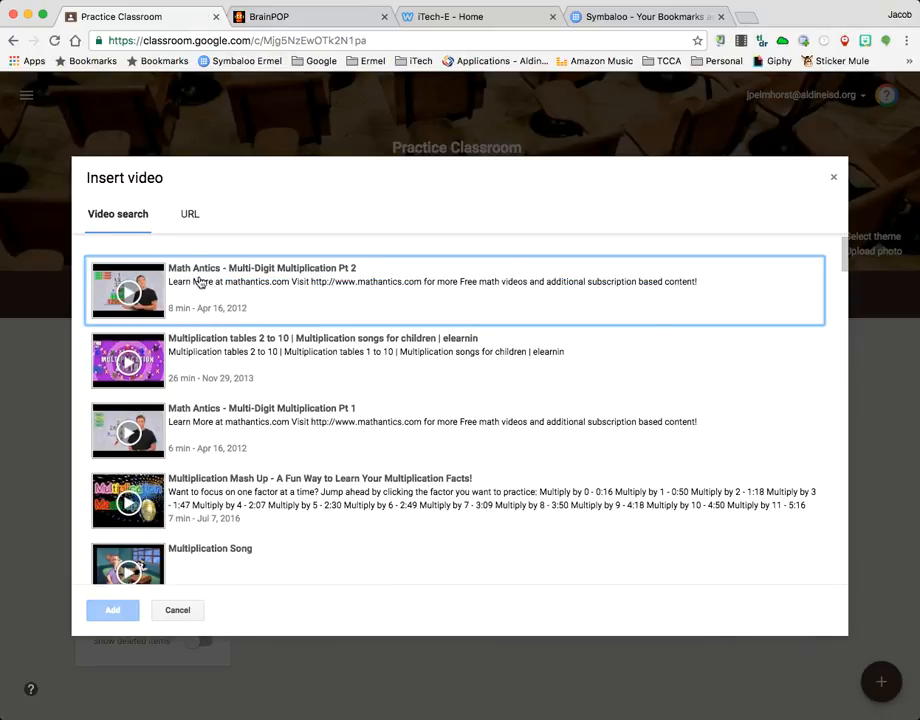
click(137, 316)
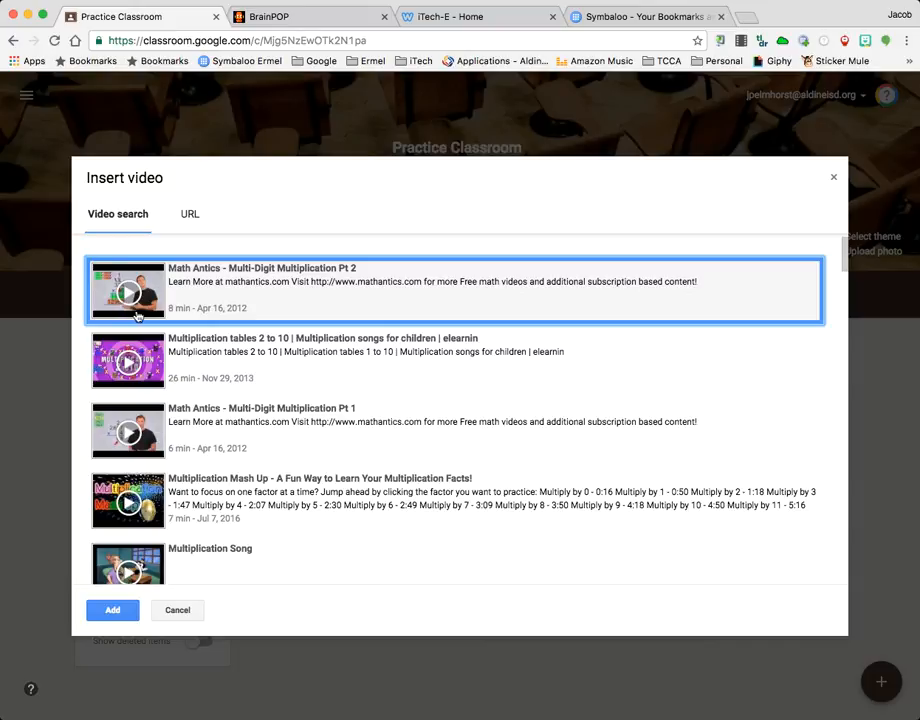
click(113, 609)
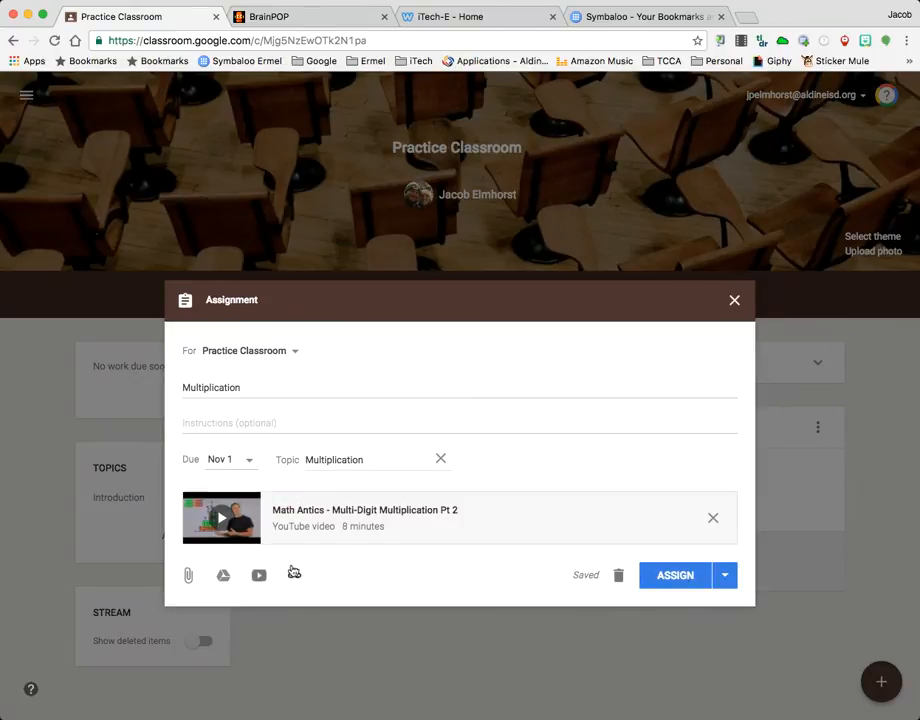
Attach the Google Doc "Addition and Subtraction Word Problems" from the teacher's subfolder of the Coaching folder in My Drive
click(224, 578)
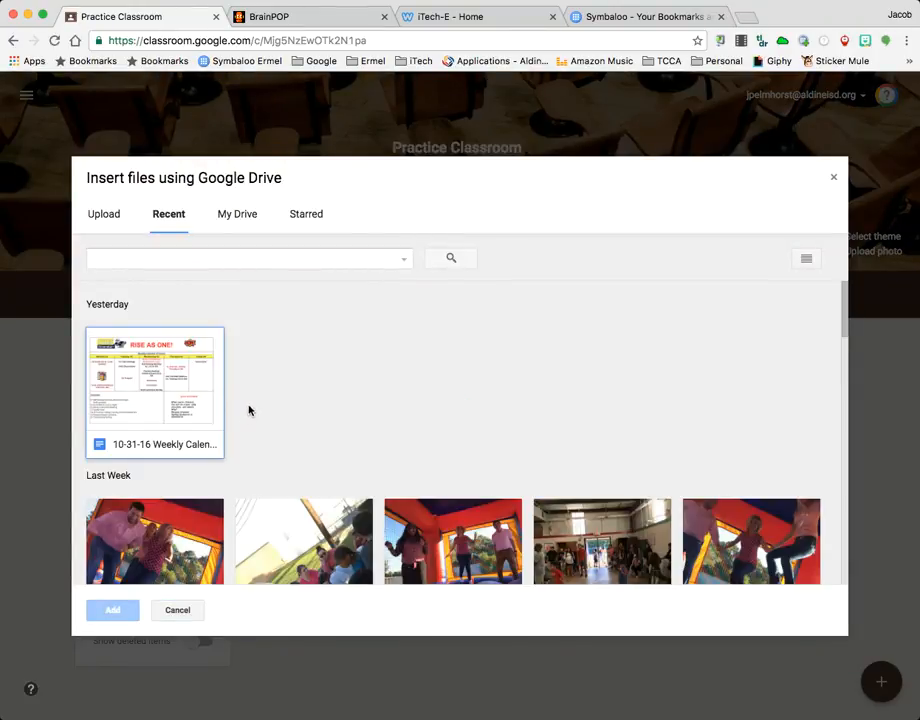
click(239, 214)
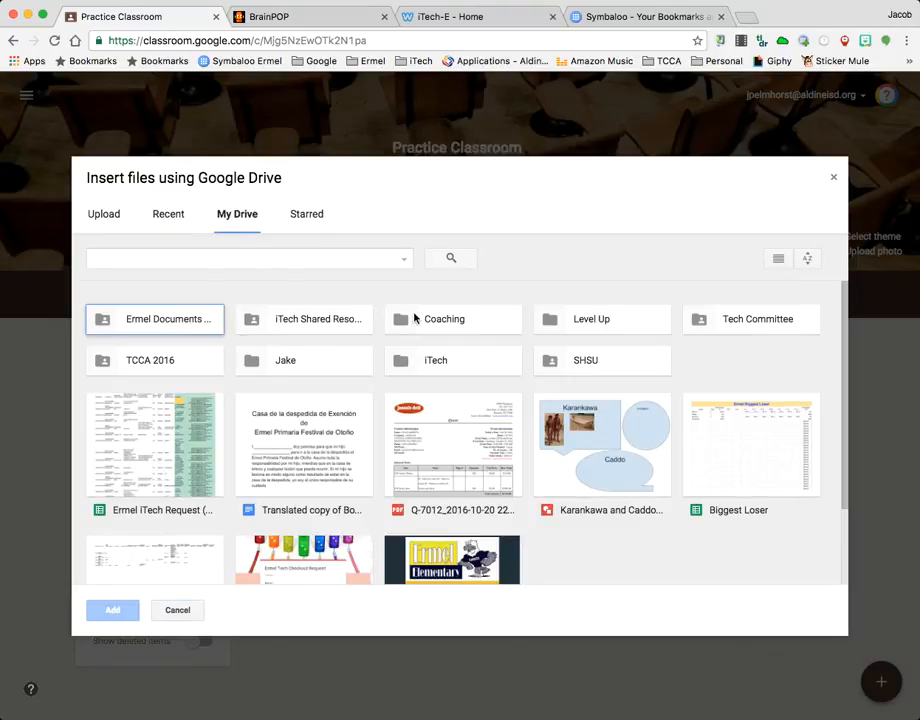
click(449, 326)
double_click(449, 326)
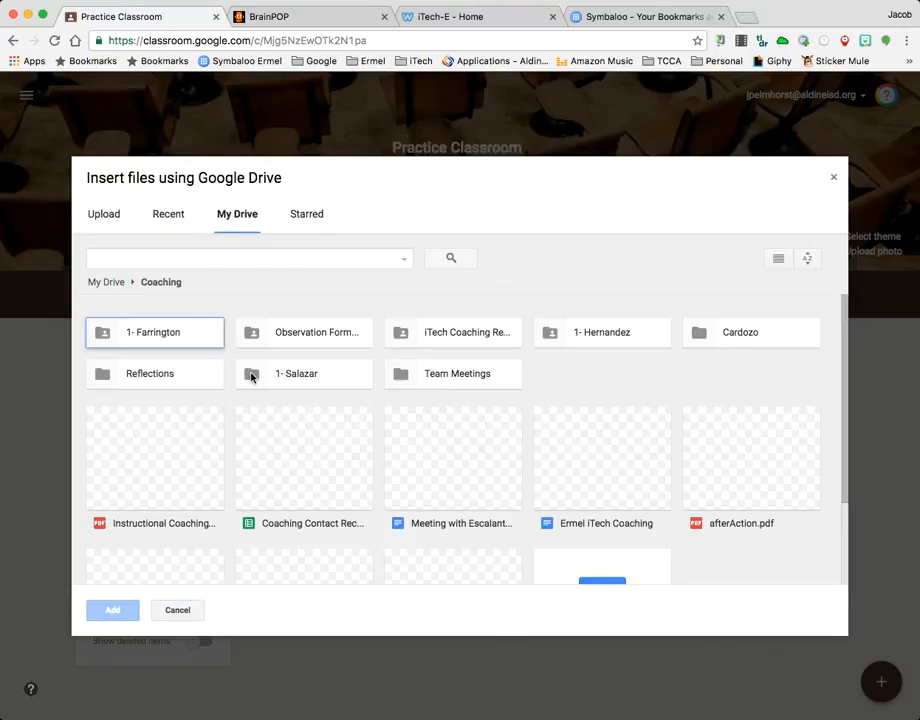
click(633, 339)
double_click(633, 339)
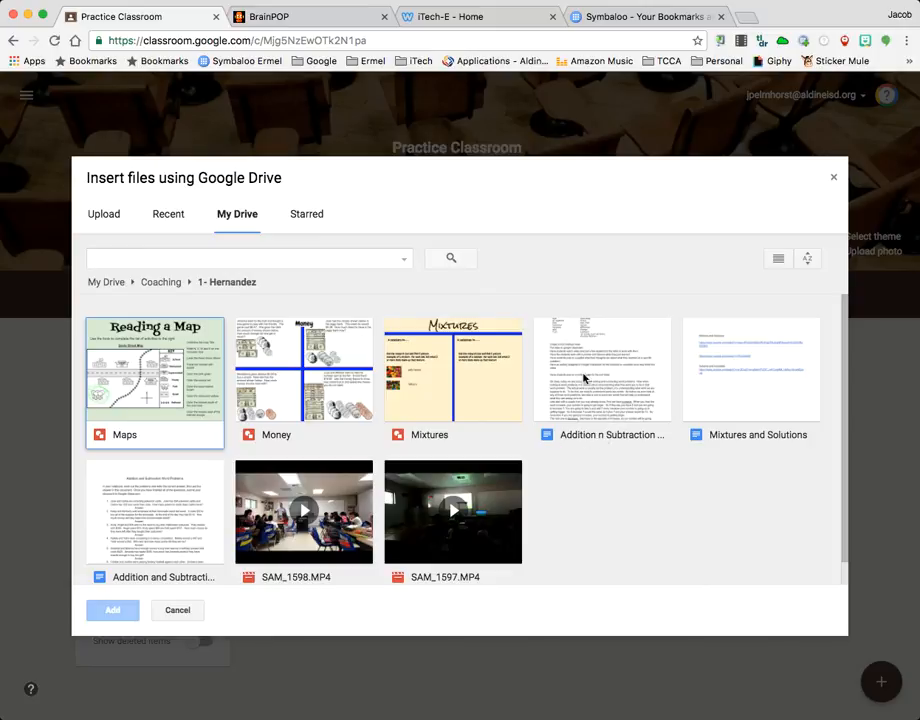
click(146, 521)
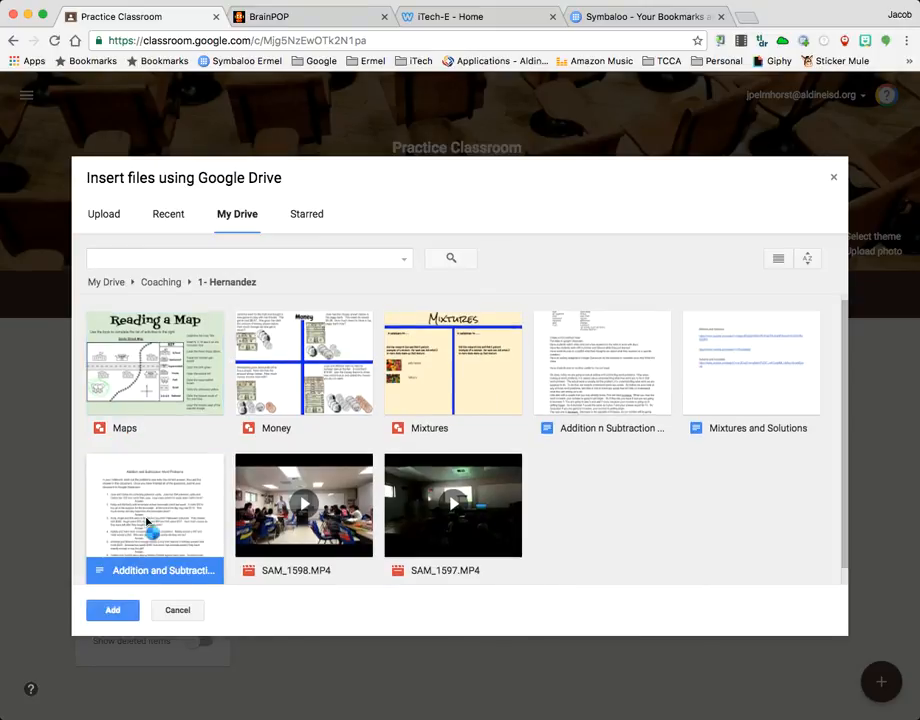
click(112, 610)
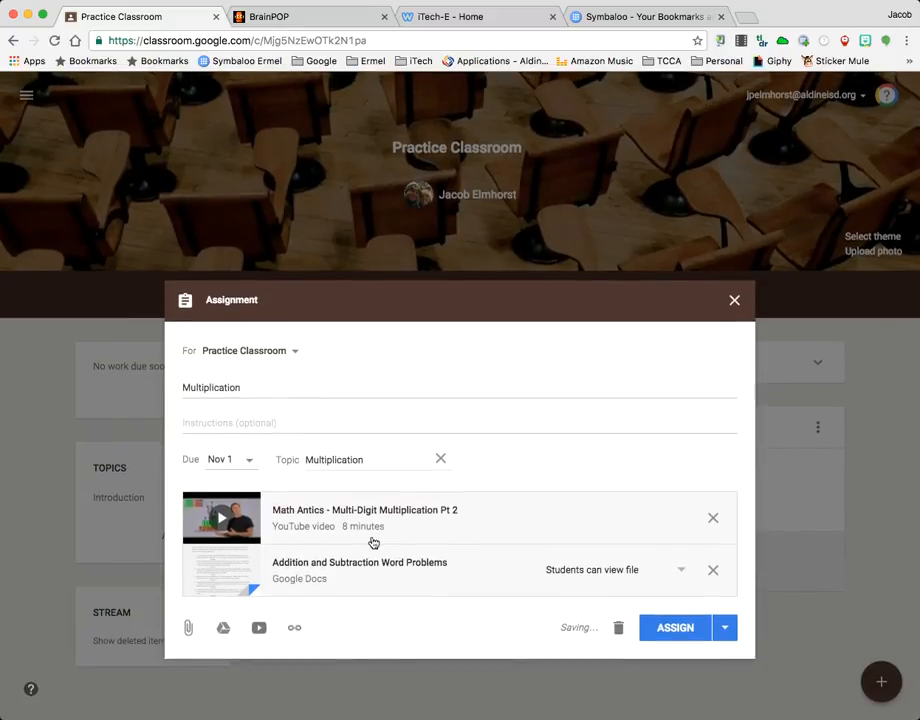
Enter the first assignment instruction as "1. Watch the multiplication video"
click(227, 423)
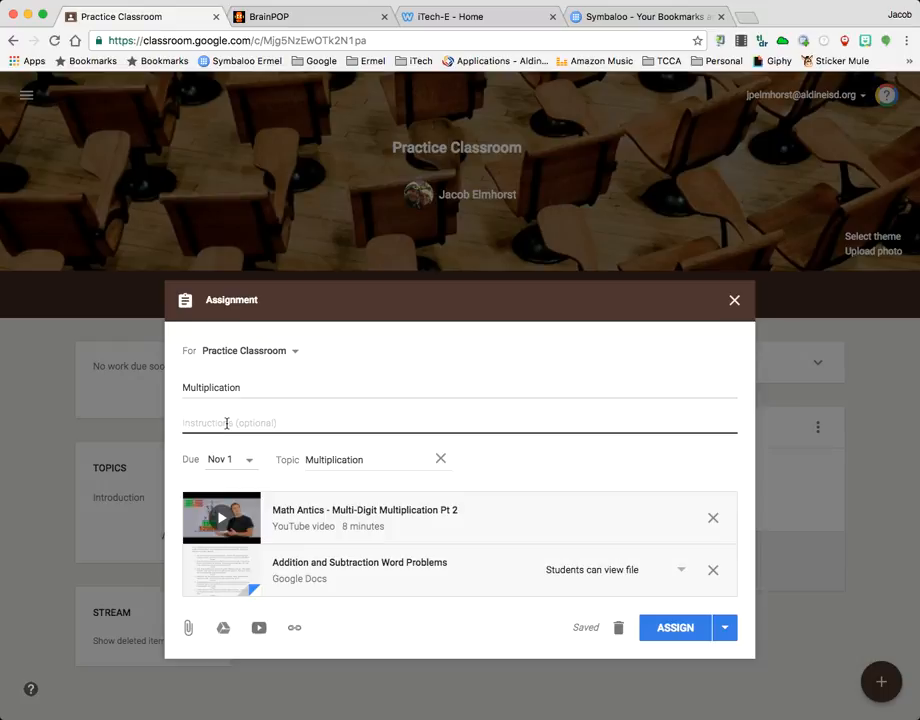
text(1. Watch the mu)
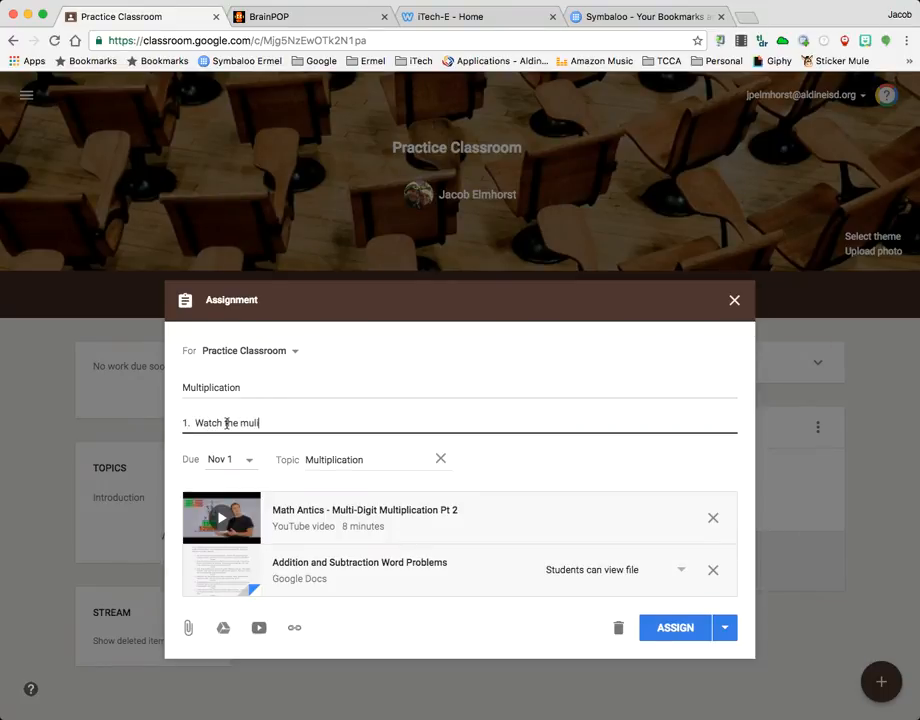
text(ltiplication video)
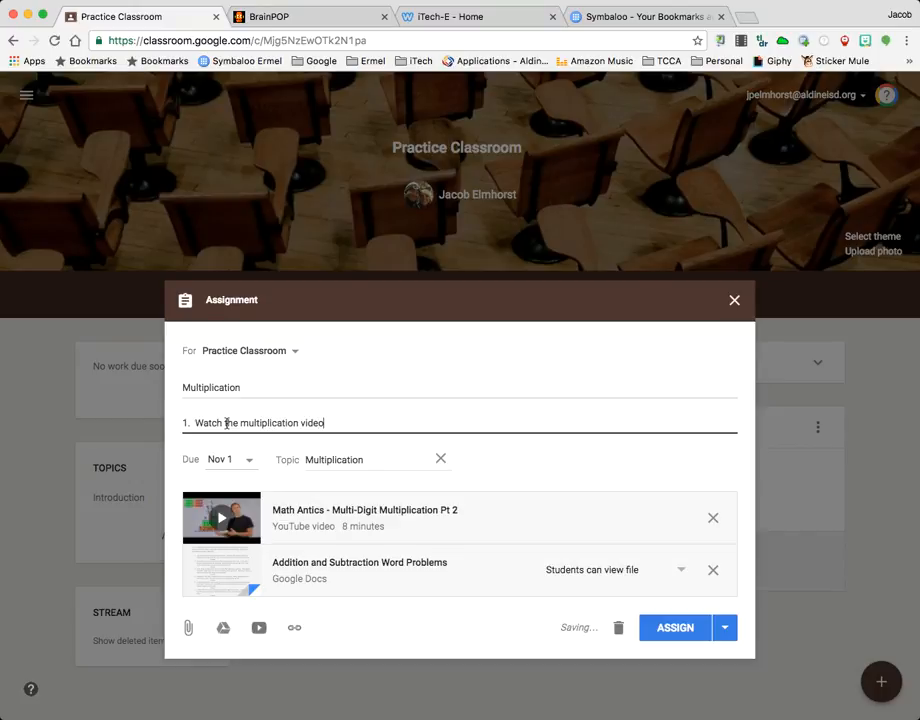
Add a second instruction line reading "2. Complete the Multiplication Google Document assignment."
key(Return)
text(2.)
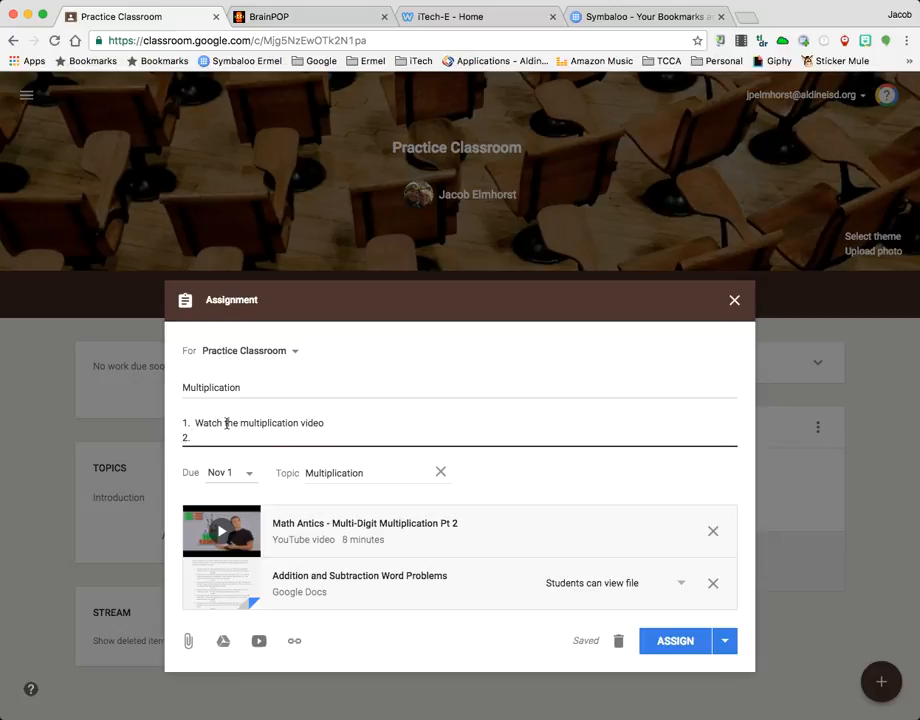
text( Colmplete the)
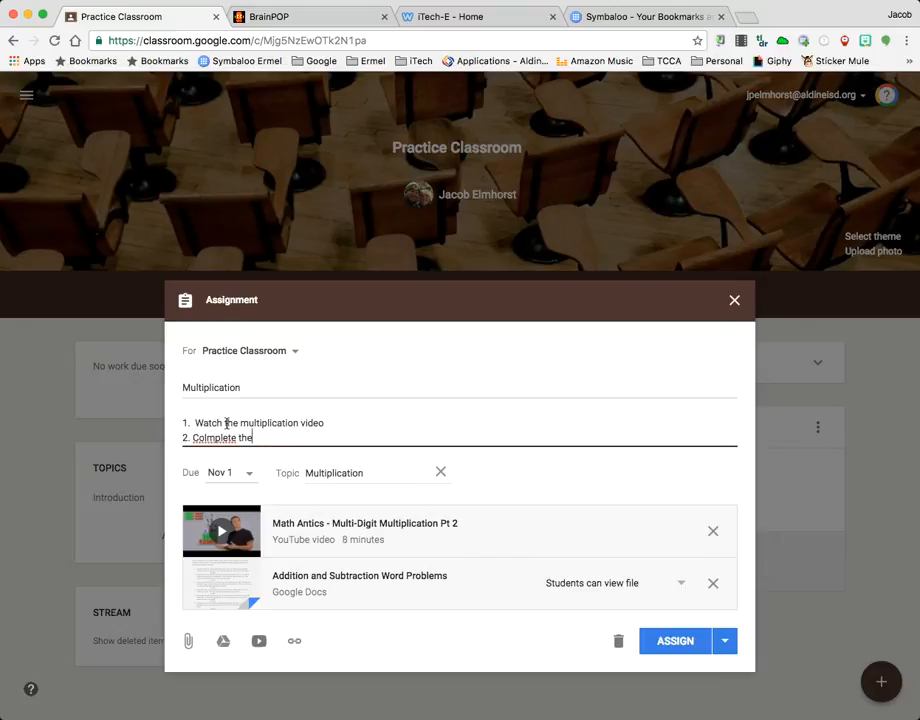
key(BackSpace)
key(BackSpace)
key(BackSpace)
key(BackSpace)
key(BackSpace)
key(BackSpace)
key(BackSpace)
key(BackSpace)
key(BackSpace)
key(BackSpace)
text(mplete the)
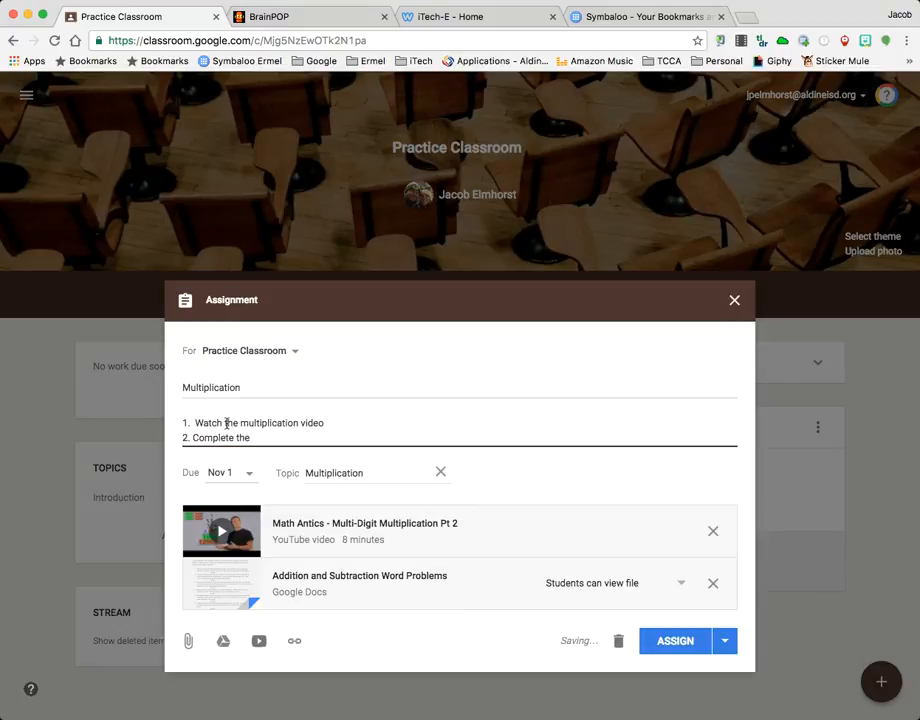
text( Multiplication G)
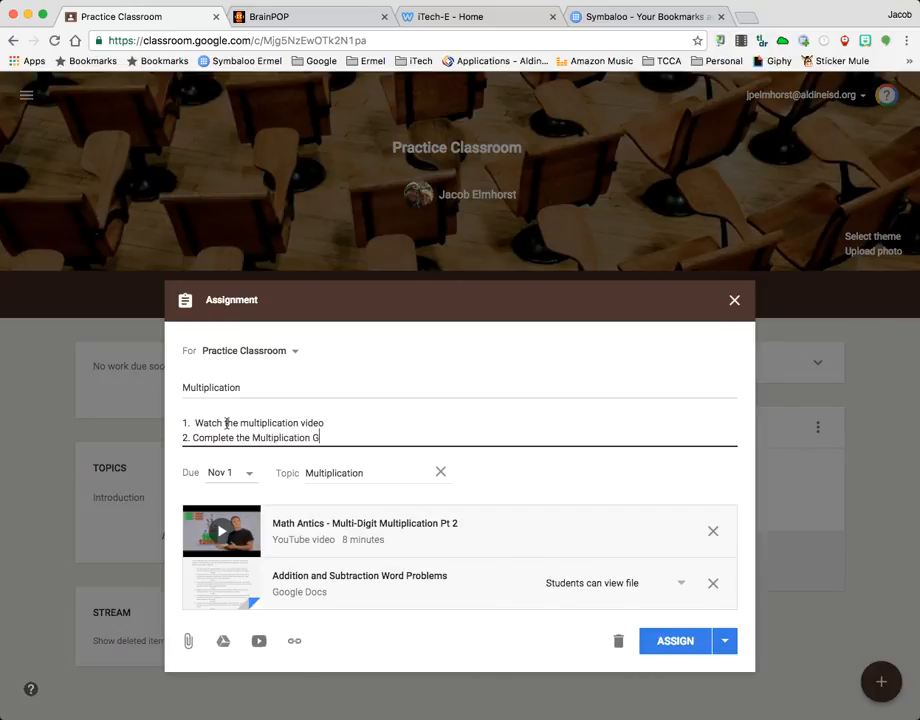
text(oogle Document)
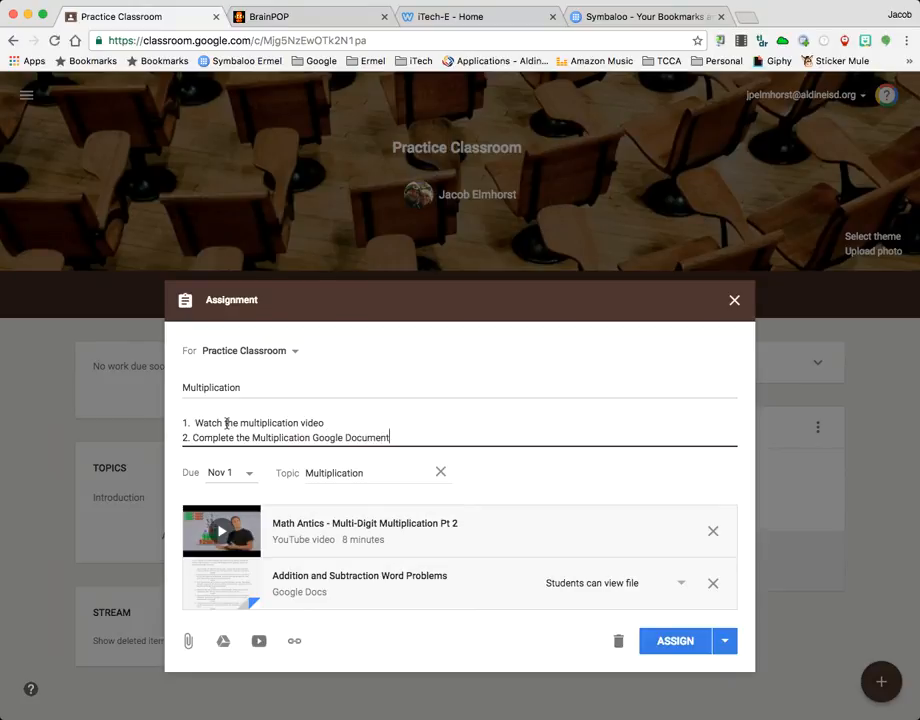
text( assignment.)
Add a third instruction line reading "3. Write your exit ticket about what you learned."
key(Return)
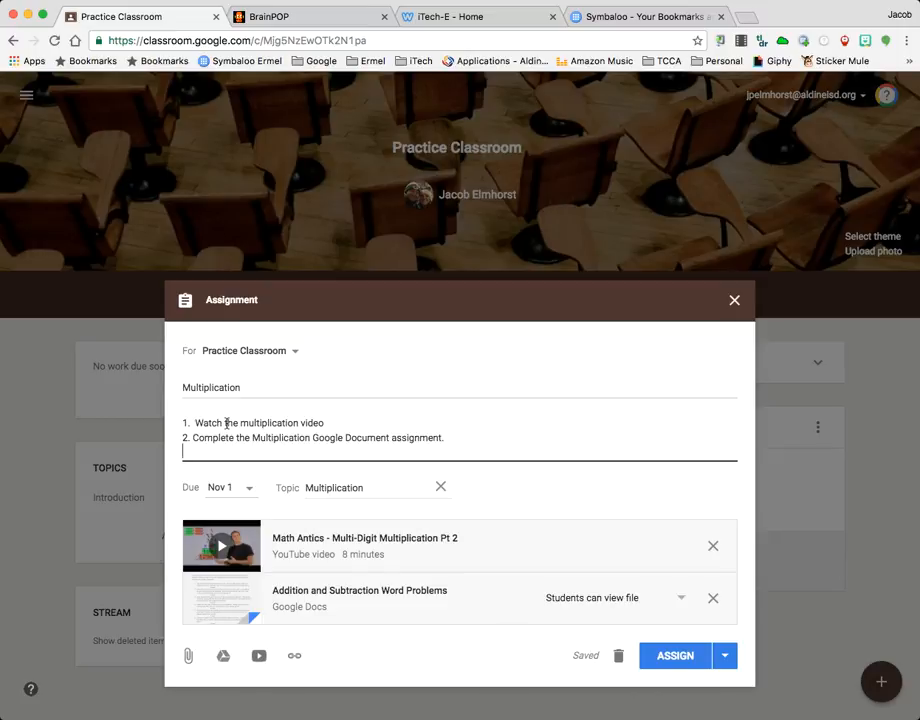
text(3. Write your exi)
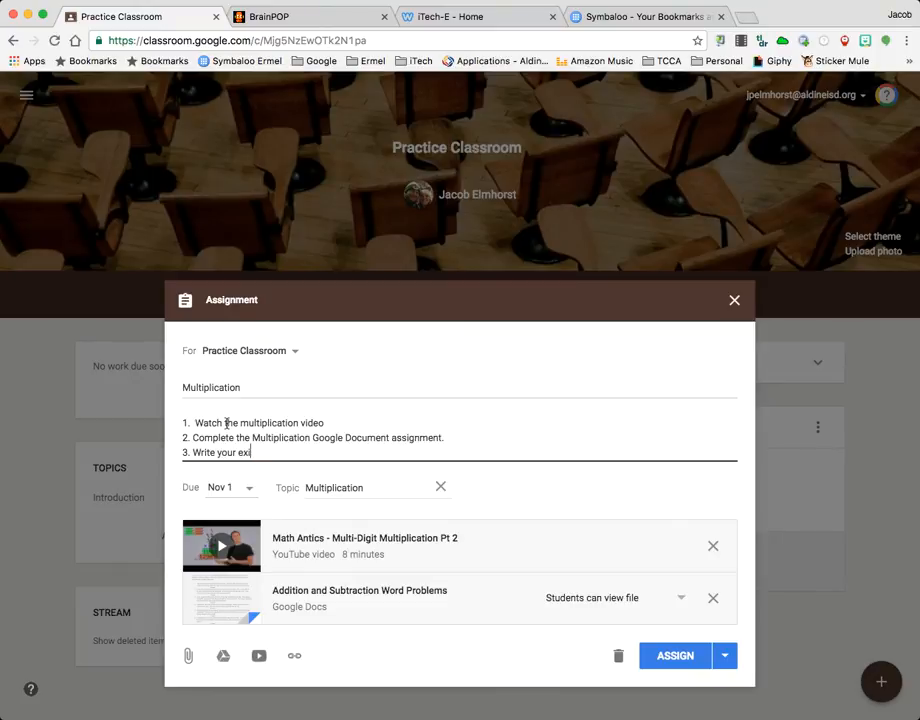
text(t ticket about what you learned.)
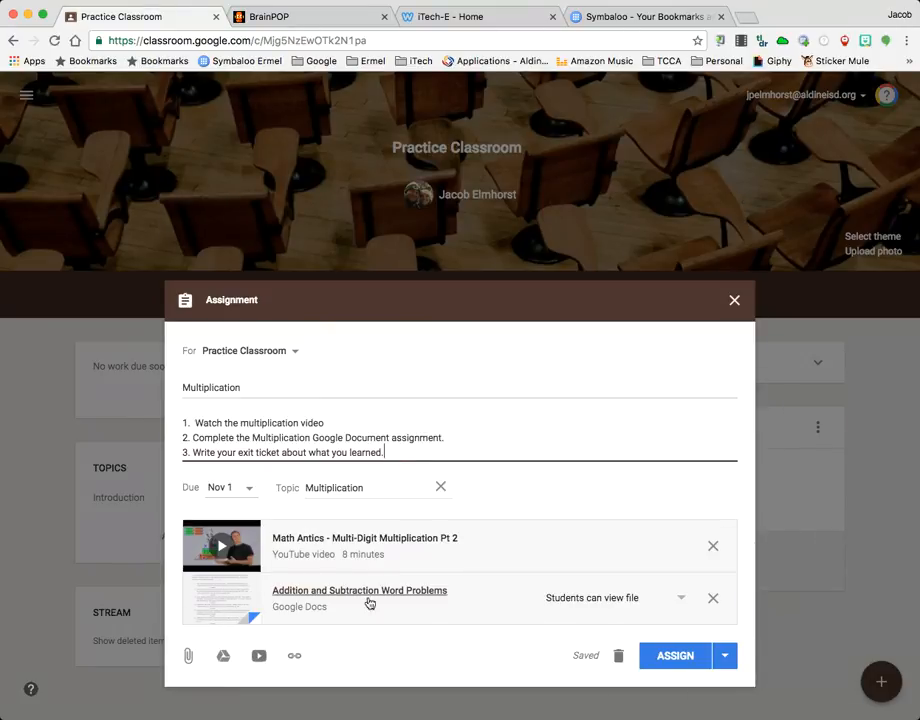
Set the attached word problems document to make a copy for each student
click(684, 598)
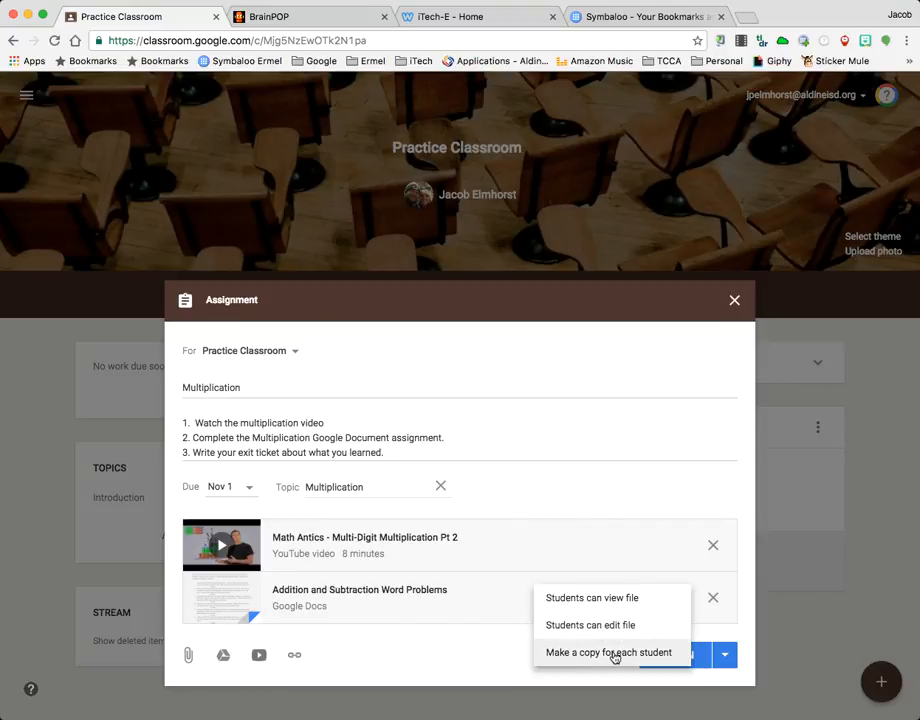
click(615, 655)
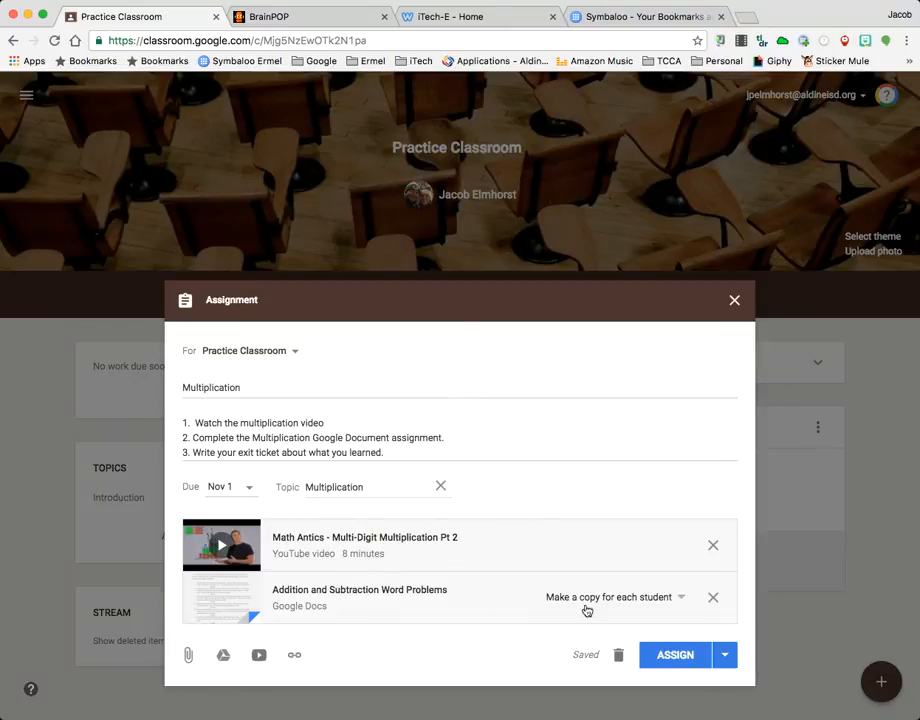
click(725, 656)
click(727, 664)
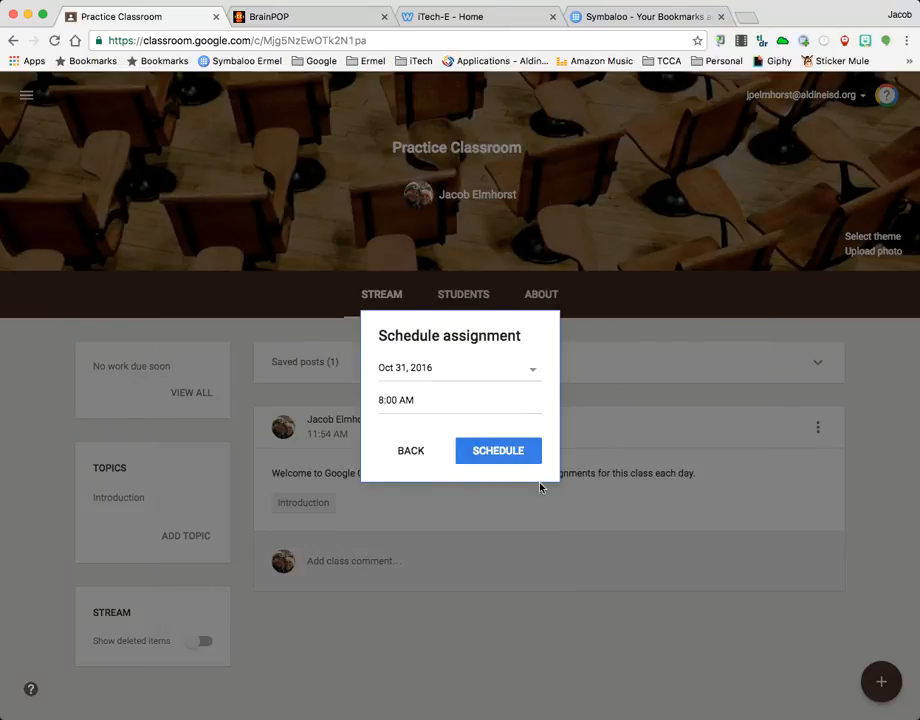
click(423, 447)
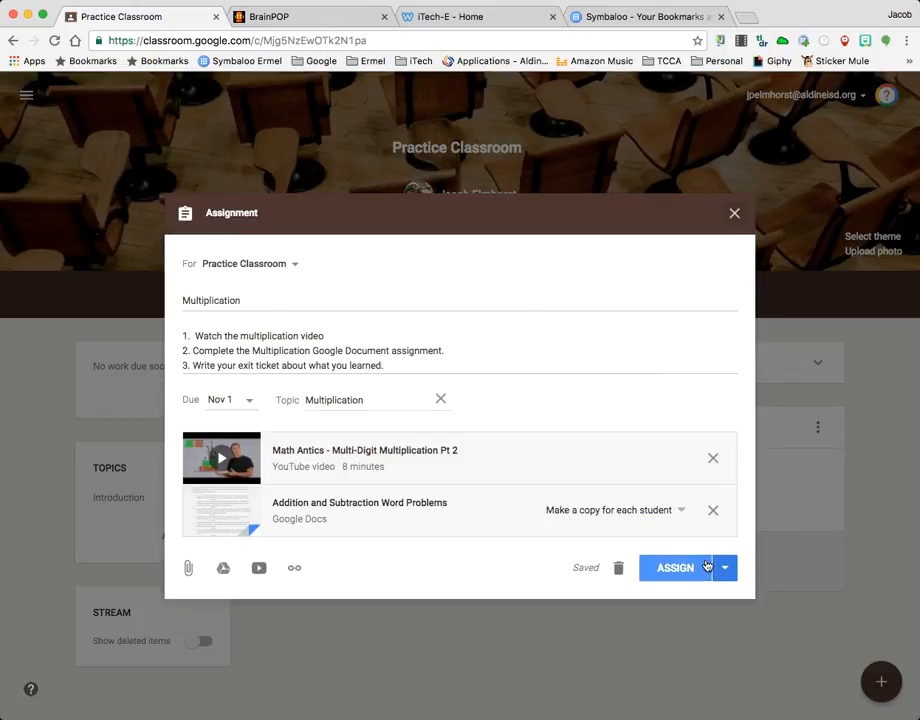
Assign the Multiplication assignment to Practice Classroom immediately and review its post in the class stream
click(706, 567)
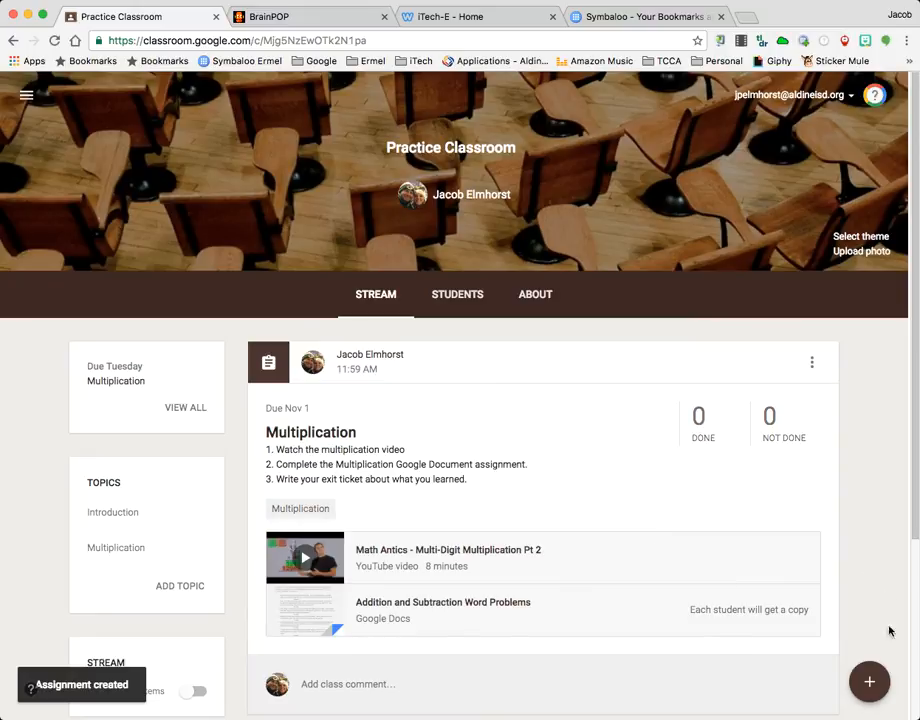
scroll(870, 580, down, 3)
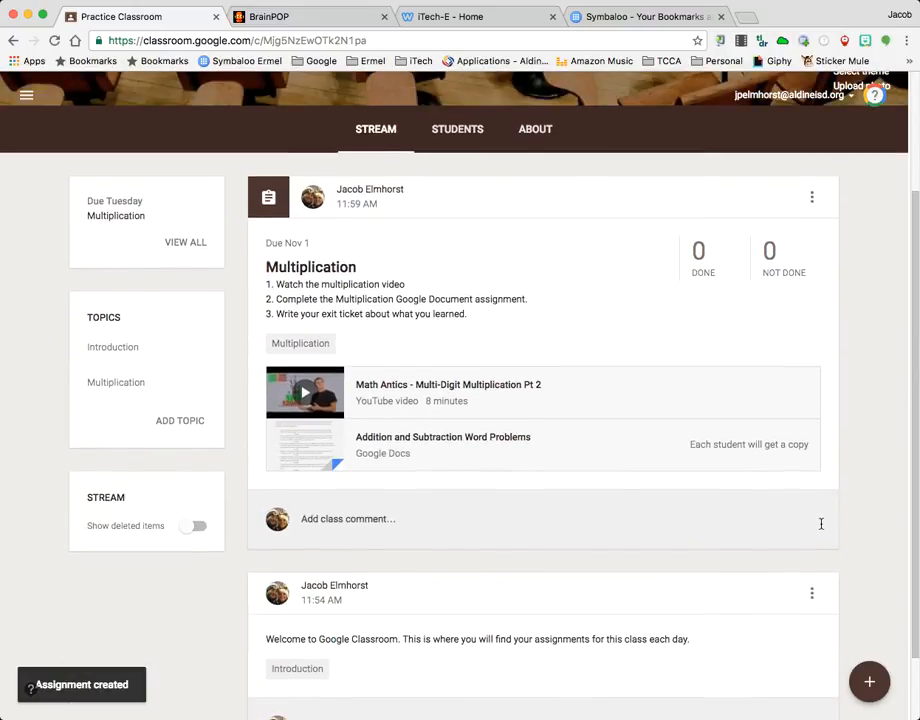
scroll(819, 526, down, 1)
scroll(820, 529, up, 1)
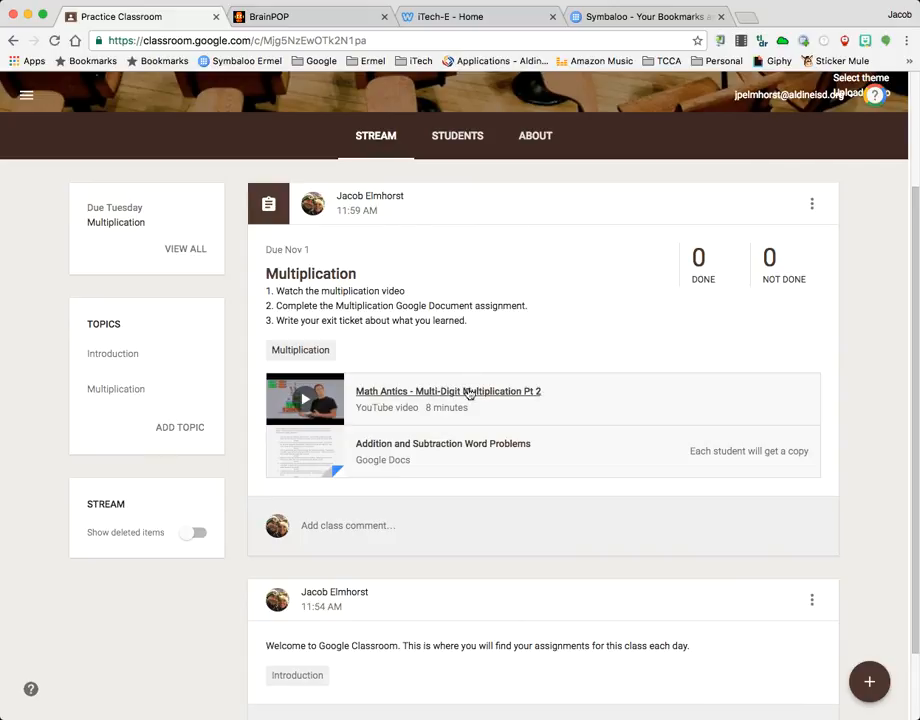
scroll(411, 294, up, 2)
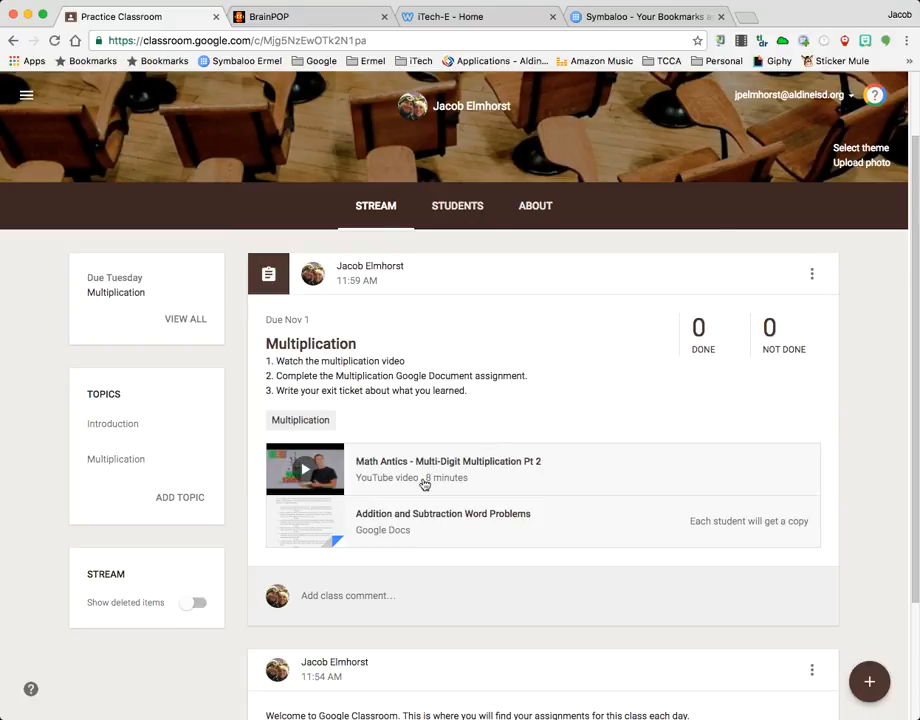
Examine the Multiplication assignment's student work and instructions pages and its post in the stream, ending back at the class stream
click(321, 351)
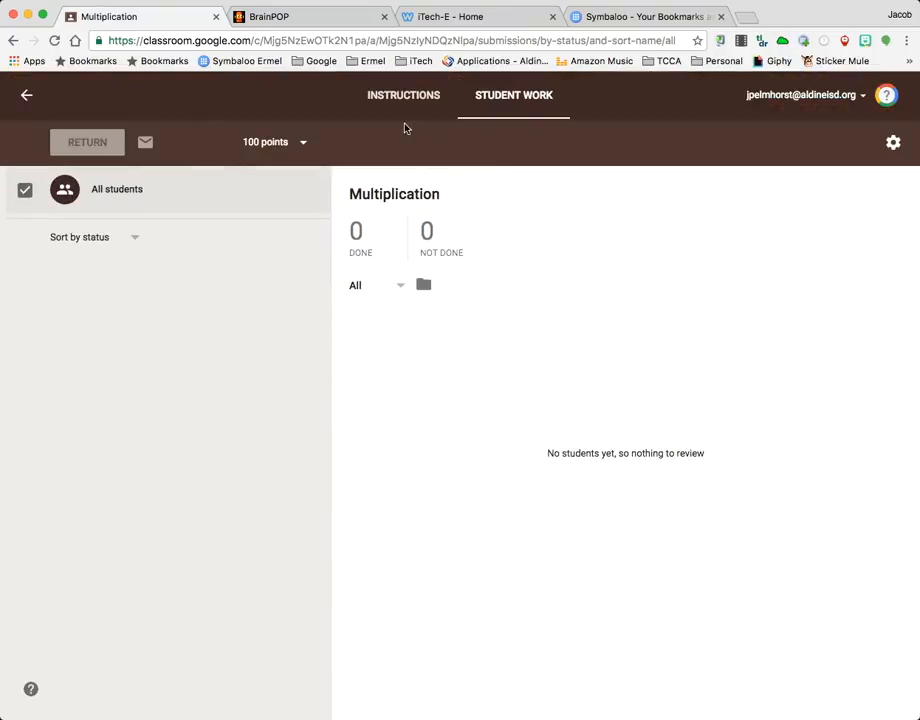
click(405, 110)
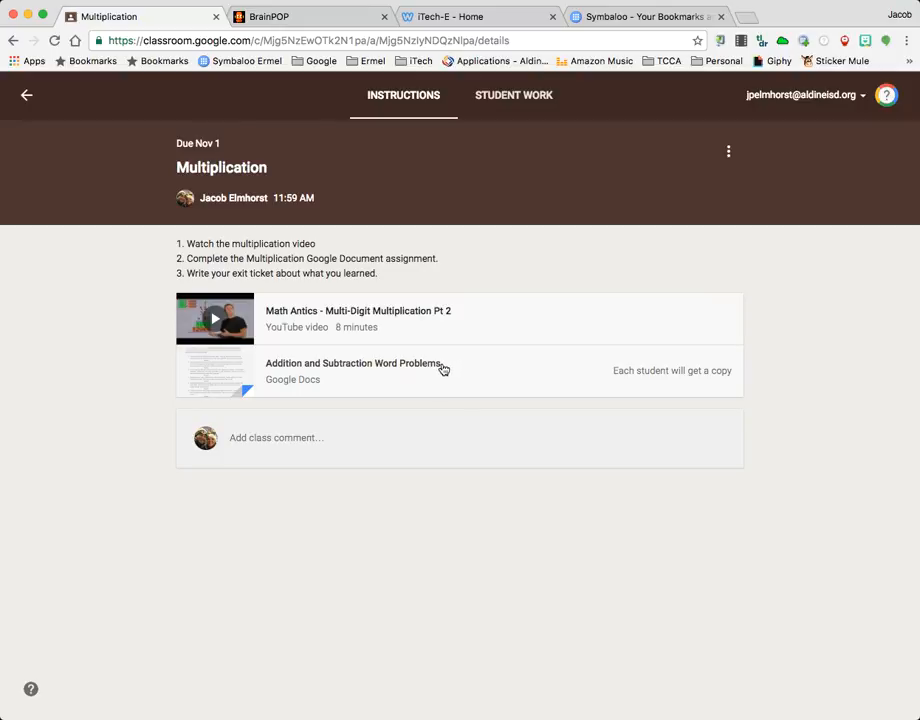
click(27, 96)
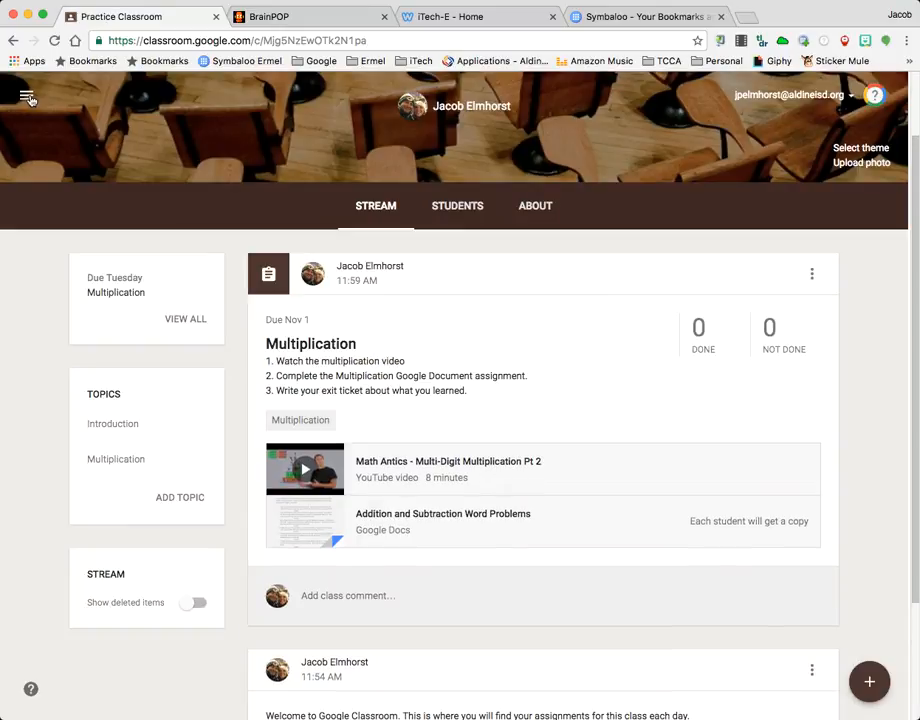
scroll(731, 304, down, 3)
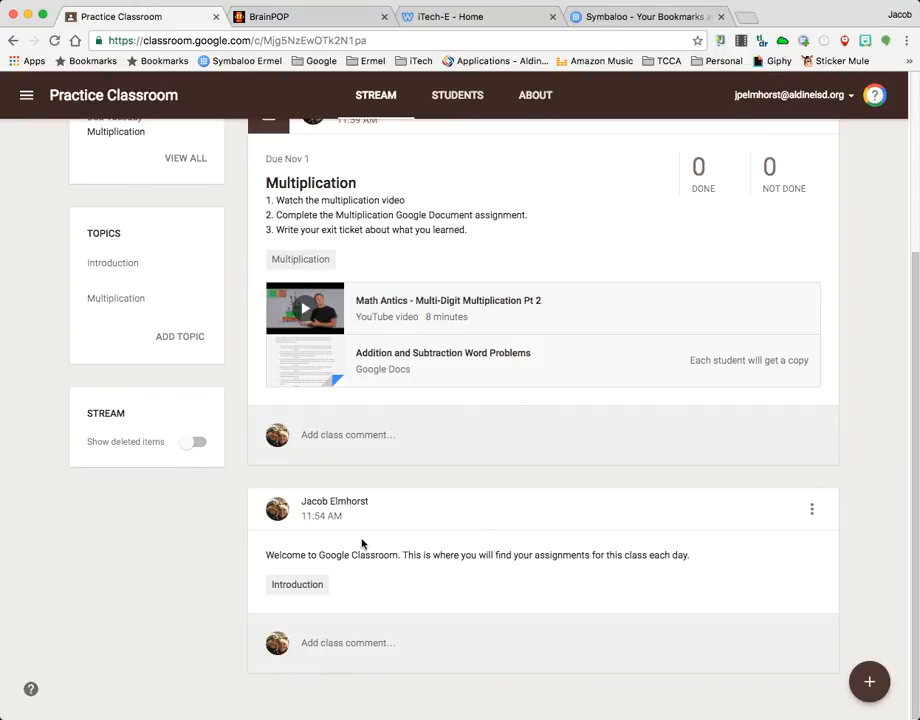
scroll(417, 493, up, 2)
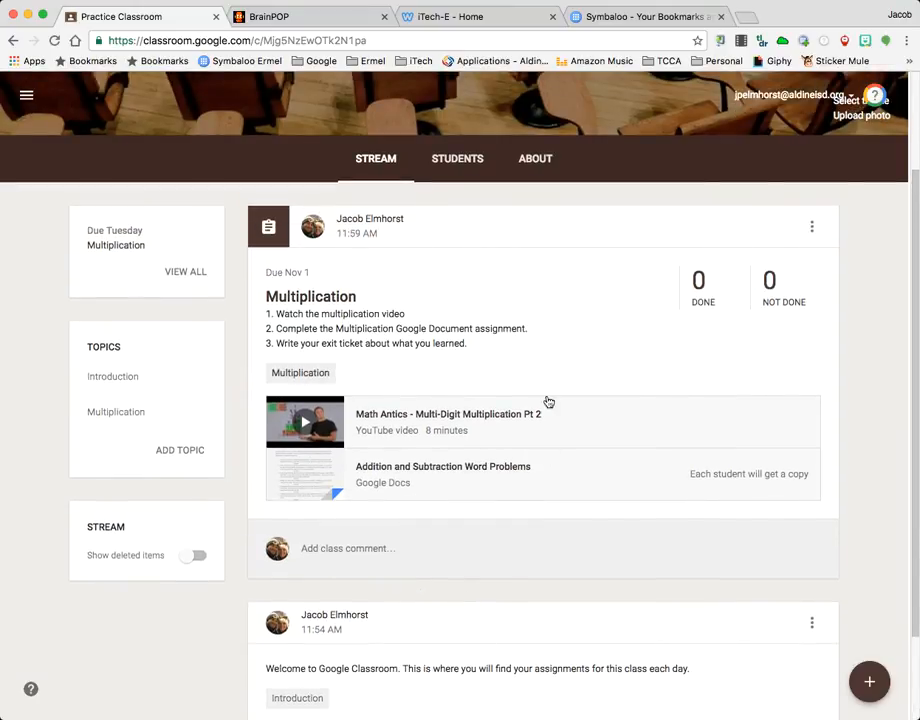
scroll(399, 313, up, 2)
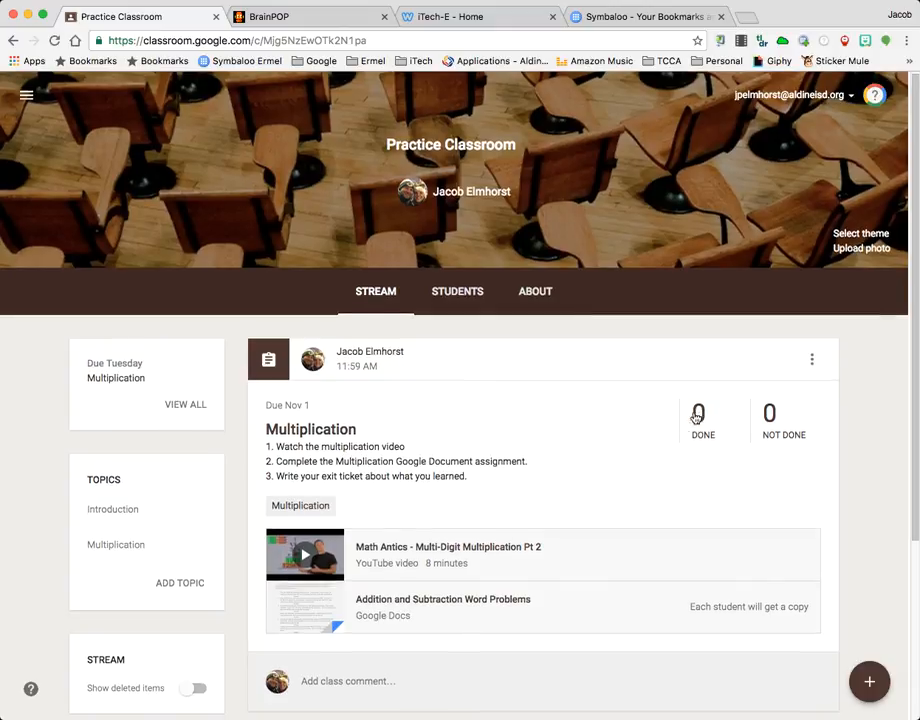
click(289, 434)
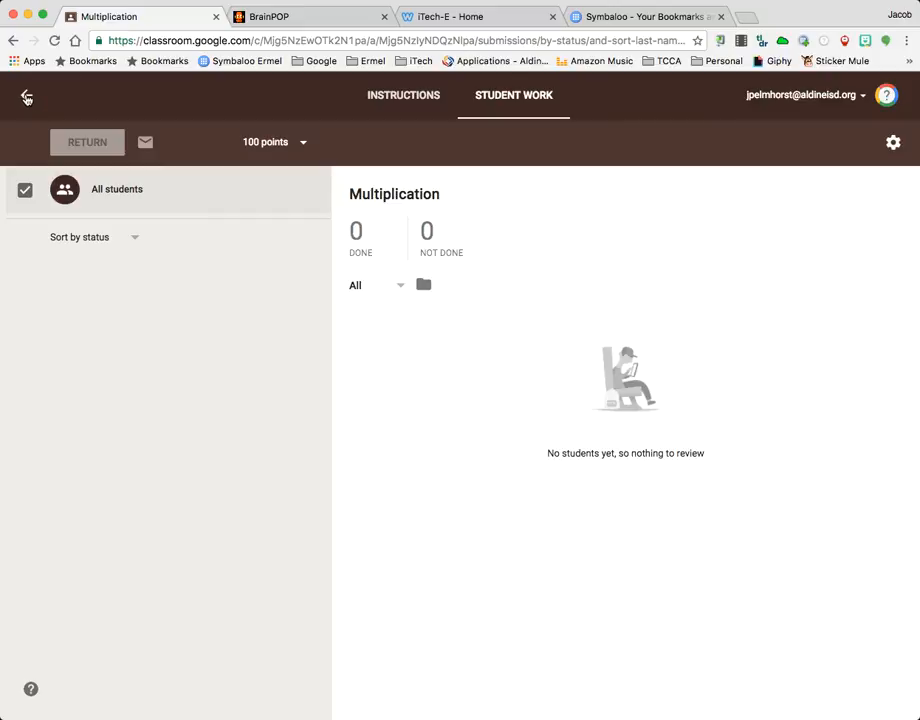
click(27, 96)
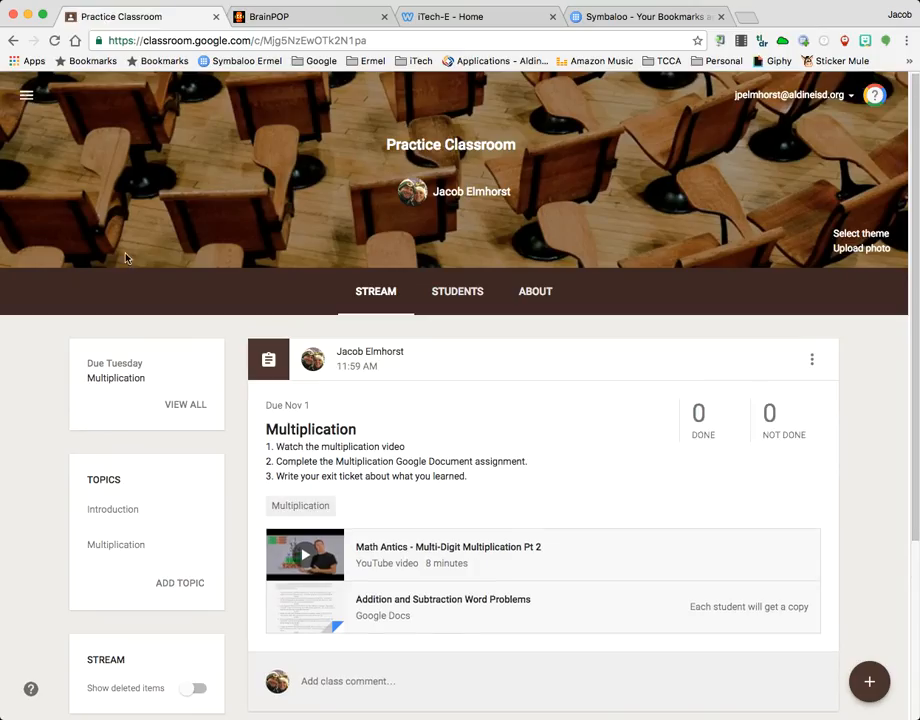